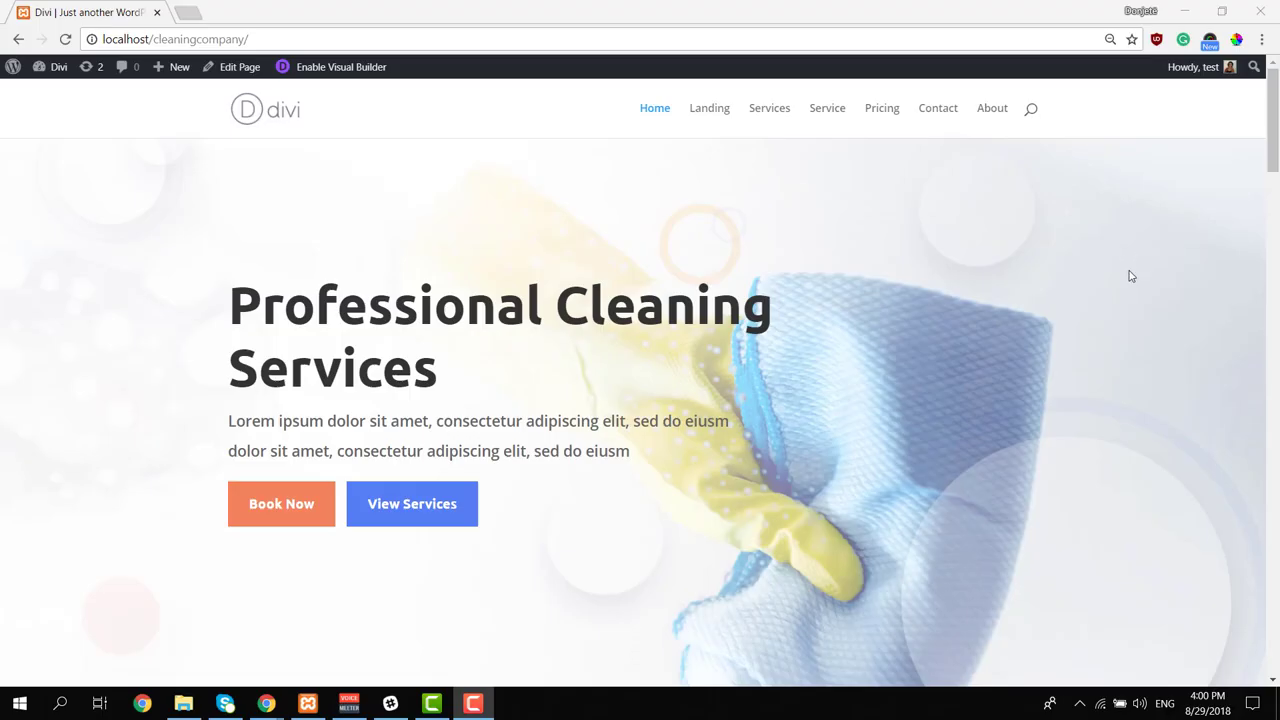
Scroll down through the current page and back up toward the top.
{"action": "scroll", "coordinate": [1130, 276], "scroll_direction": "down", "scroll_amount": 3}
{"action": "scroll", "coordinate": [1130, 278], "scroll_direction": "down", "scroll_amount": 3}
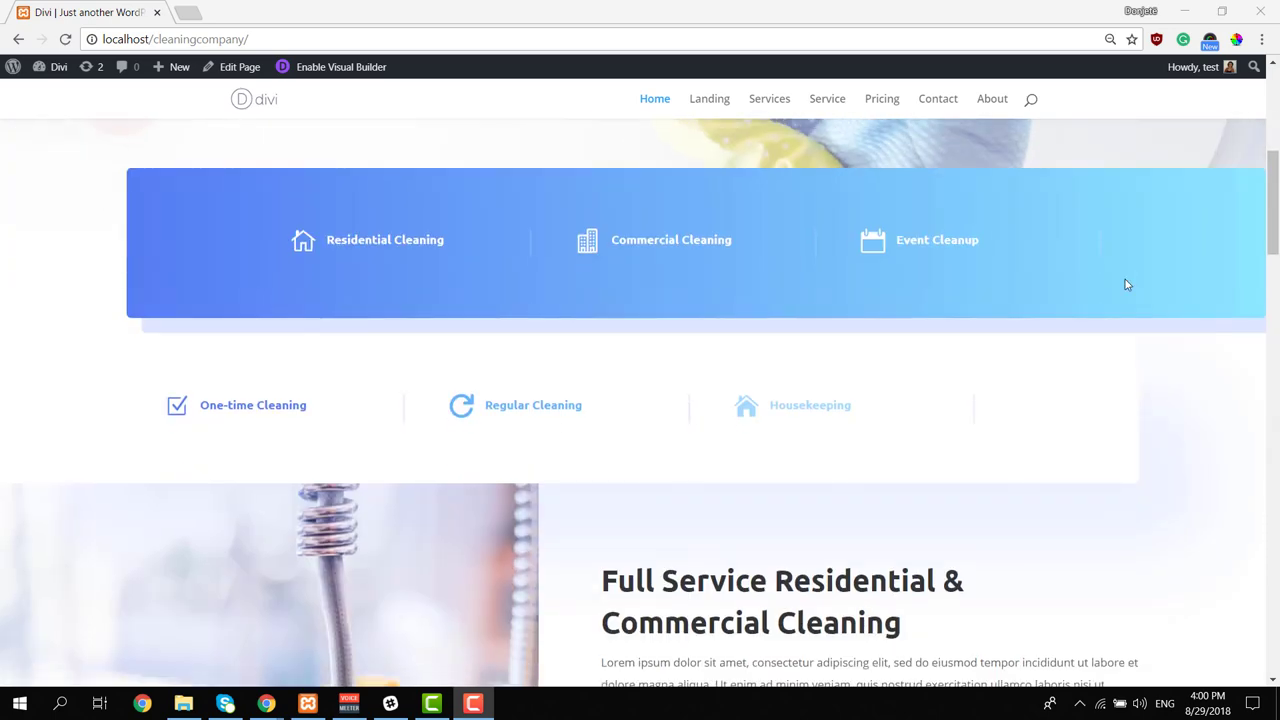
{"action": "scroll", "coordinate": [1126, 285], "scroll_direction": "down", "scroll_amount": 3}
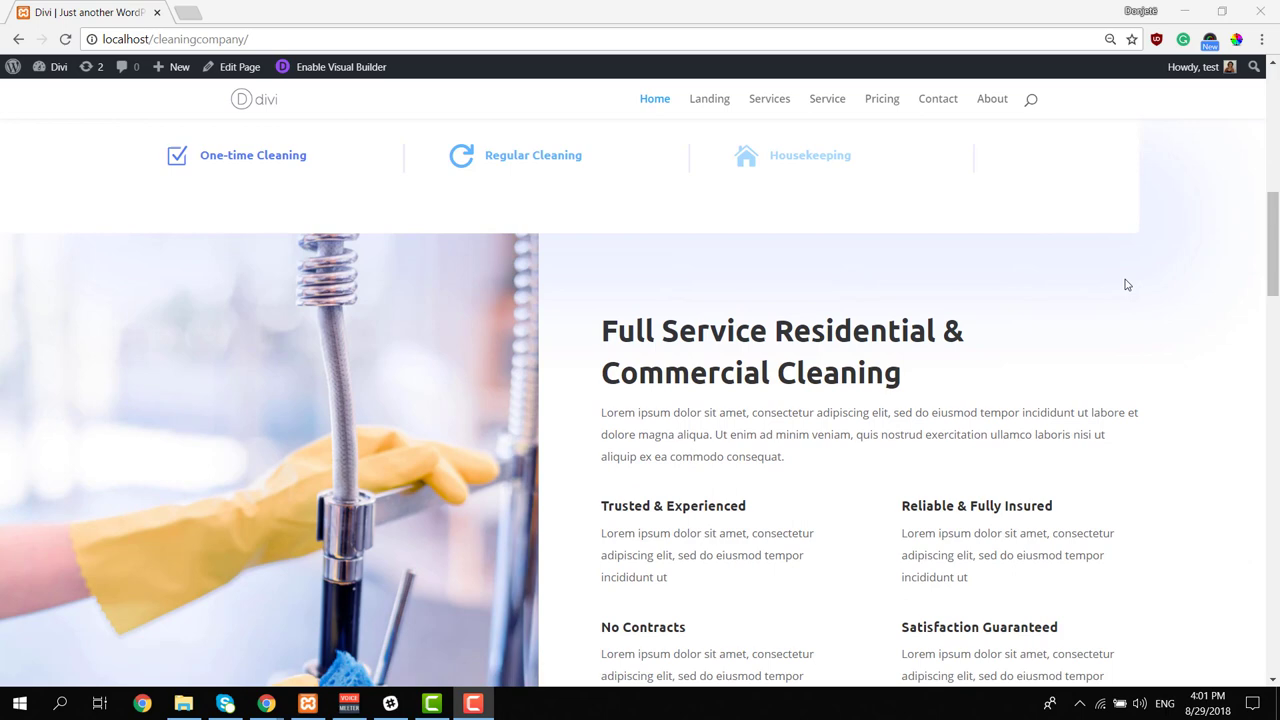
{"action": "scroll", "coordinate": [1127, 284], "scroll_direction": "down", "scroll_amount": 2}
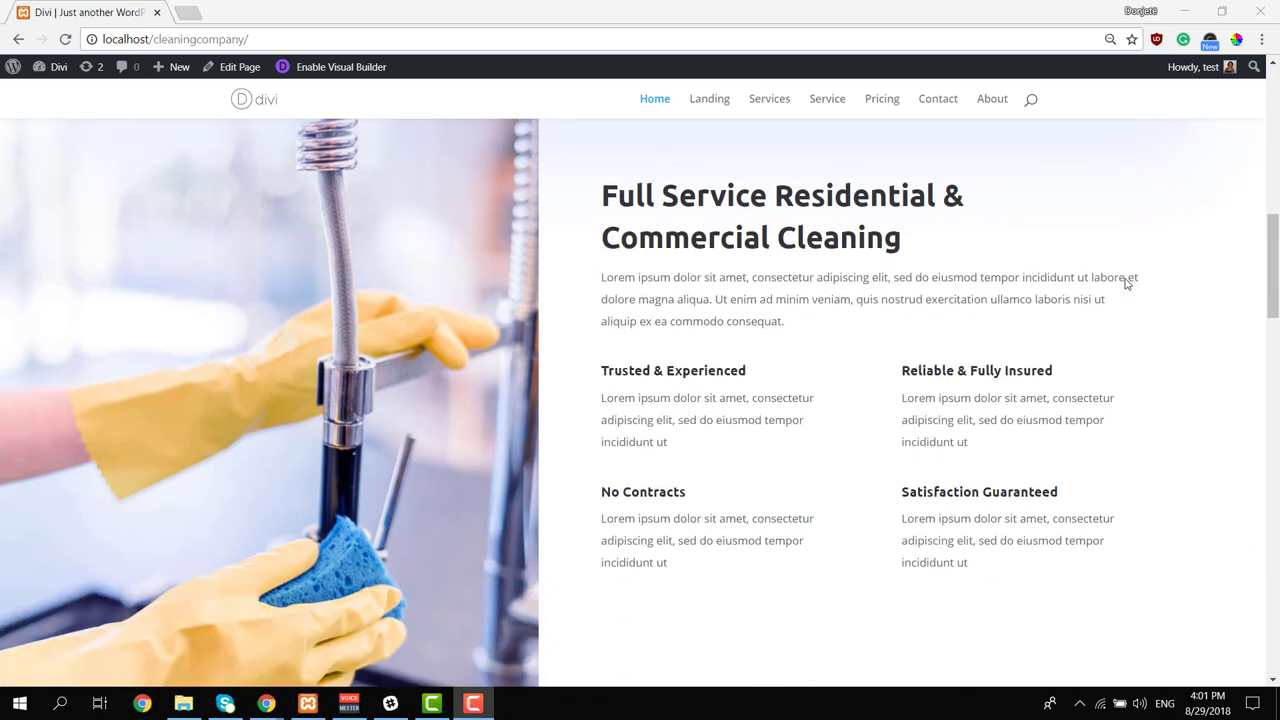
{"action": "scroll", "coordinate": [1127, 284], "scroll_direction": "down", "scroll_amount": 2}
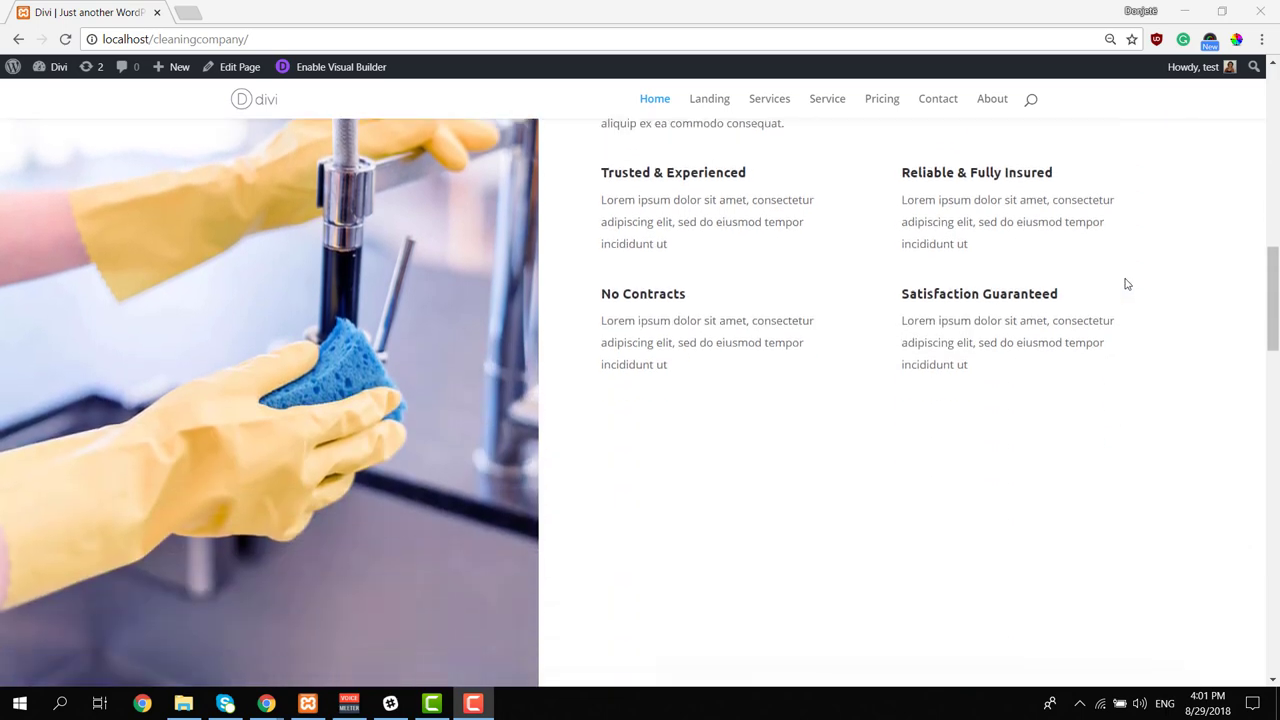
{"action": "scroll", "coordinate": [1126, 285], "scroll_direction": "down", "scroll_amount": 1}
{"action": "scroll", "coordinate": [1126, 285], "scroll_direction": "down", "scroll_amount": 1}
{"action": "scroll", "coordinate": [1126, 285], "scroll_direction": "down", "scroll_amount": 3}
{"action": "scroll", "coordinate": [1126, 285], "scroll_direction": "down", "scroll_amount": 2}
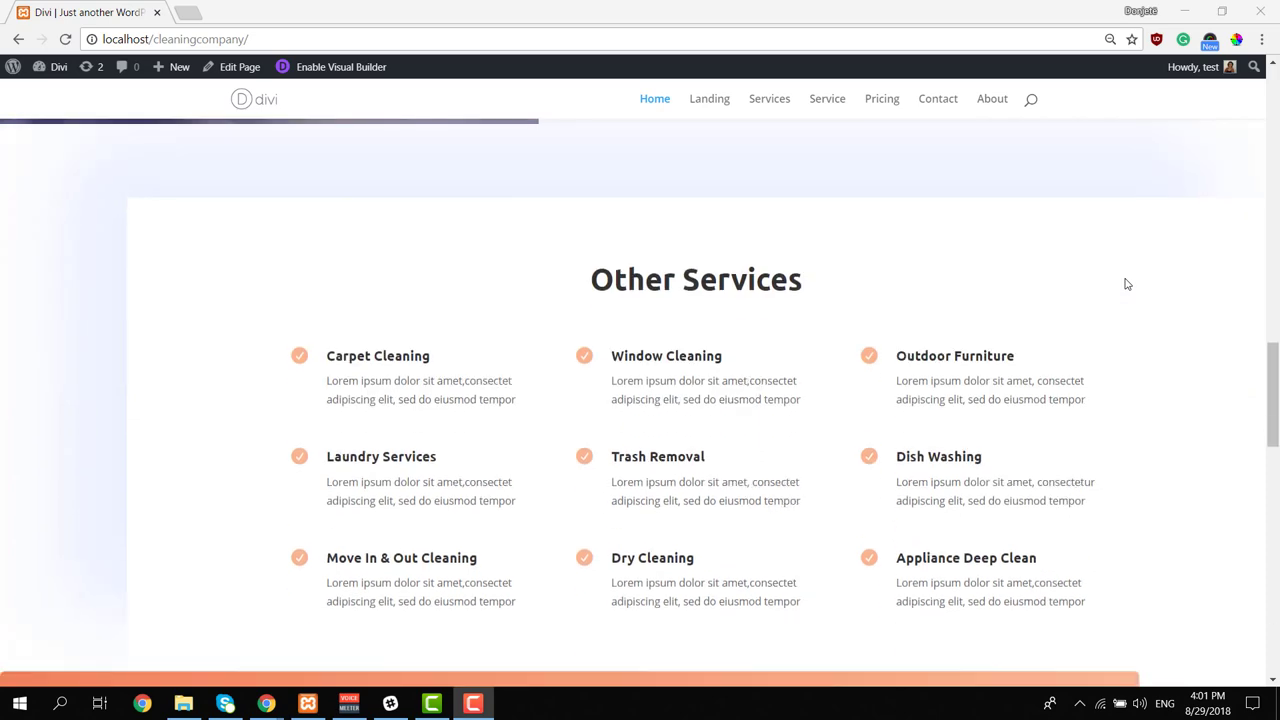
{"action": "scroll", "coordinate": [1126, 283], "scroll_direction": "down", "scroll_amount": 3}
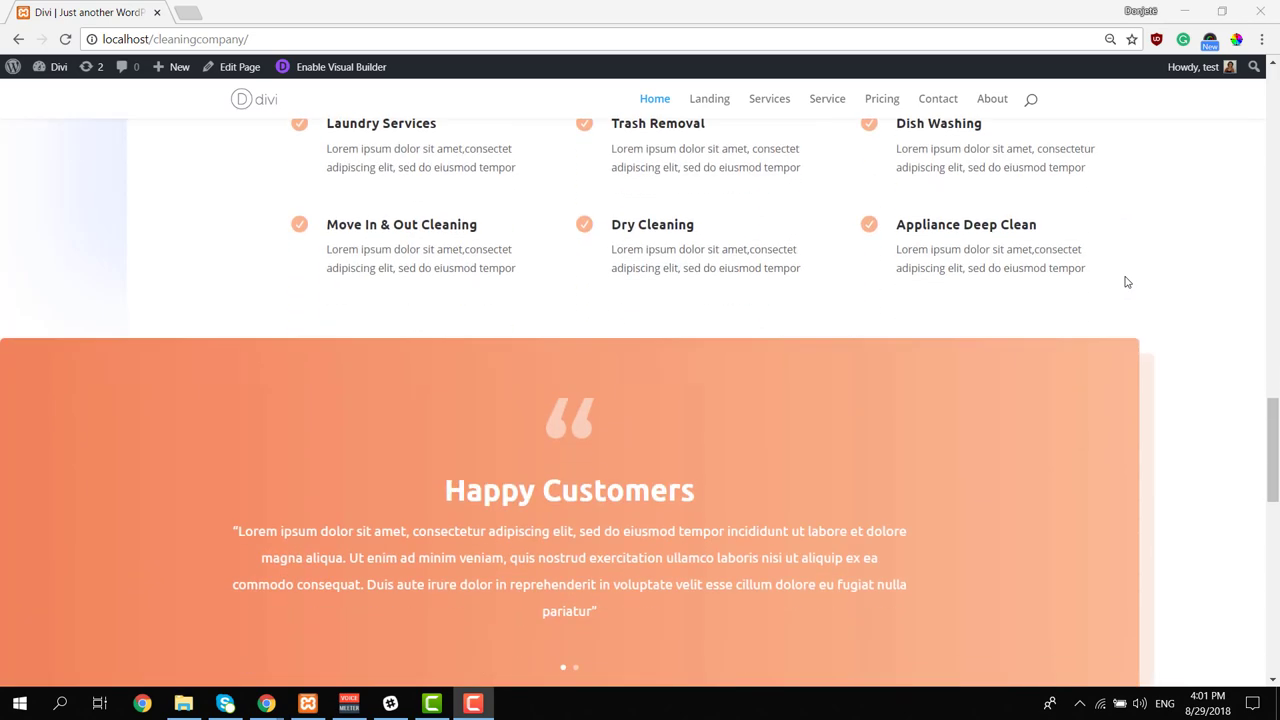
{"action": "scroll", "coordinate": [1127, 283], "scroll_direction": "down", "scroll_amount": 2}
{"action": "scroll", "coordinate": [1127, 283], "scroll_direction": "down", "scroll_amount": 1}
{"action": "scroll", "coordinate": [1127, 282], "scroll_direction": "down", "scroll_amount": 1}
{"action": "scroll", "coordinate": [1127, 281], "scroll_direction": "down", "scroll_amount": 2}
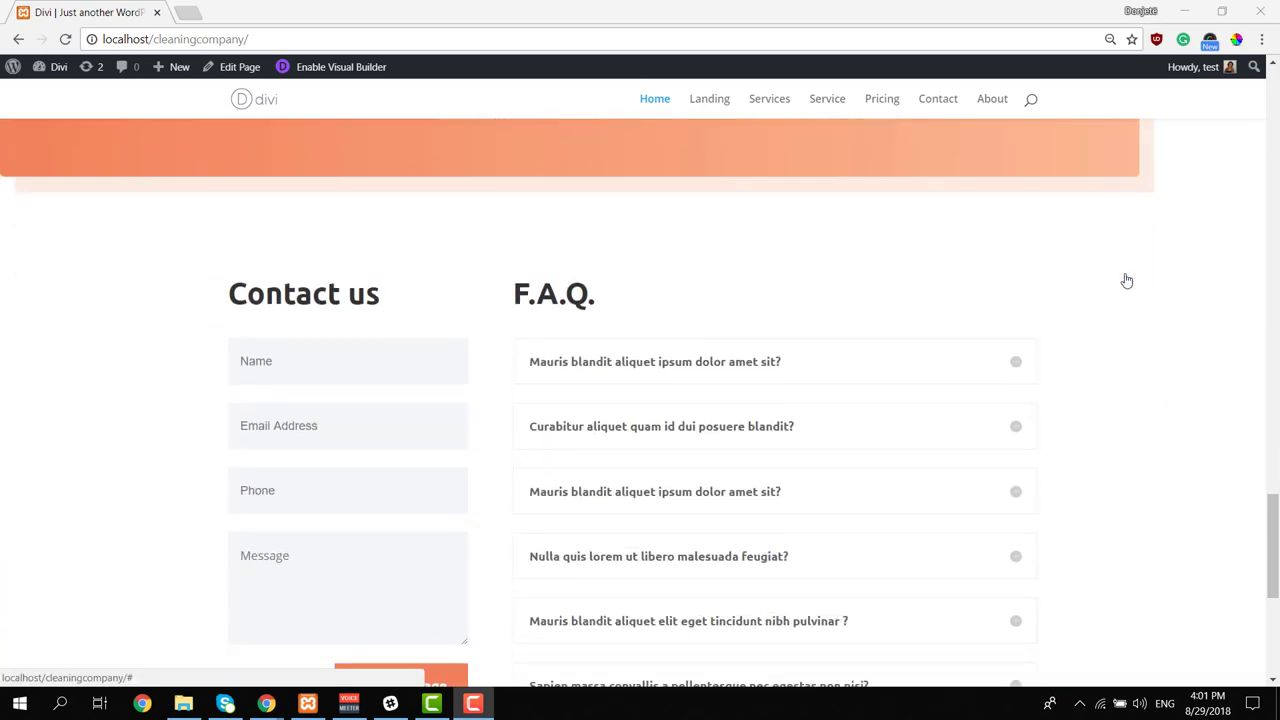
{"action": "scroll", "coordinate": [1126, 281], "scroll_direction": "down", "scroll_amount": 3}
{"action": "scroll", "coordinate": [1126, 277], "scroll_direction": "down", "scroll_amount": 1}
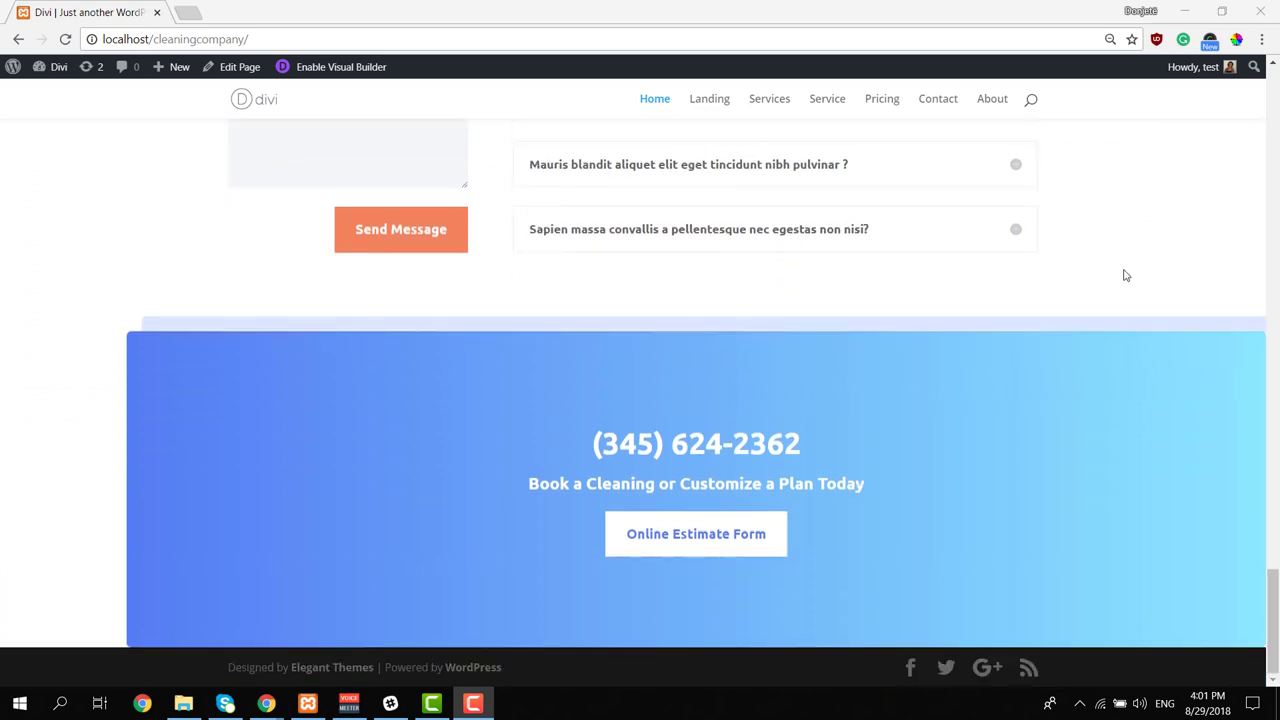
{"action": "scroll", "coordinate": [1125, 275], "scroll_direction": "up", "scroll_amount": 2}
{"action": "scroll", "coordinate": [1125, 275], "scroll_direction": "up", "scroll_amount": 3}
{"action": "scroll", "coordinate": [1125, 275], "scroll_direction": "up", "scroll_amount": 7}
{"action": "scroll", "coordinate": [1125, 275], "scroll_direction": "up", "scroll_amount": 4}
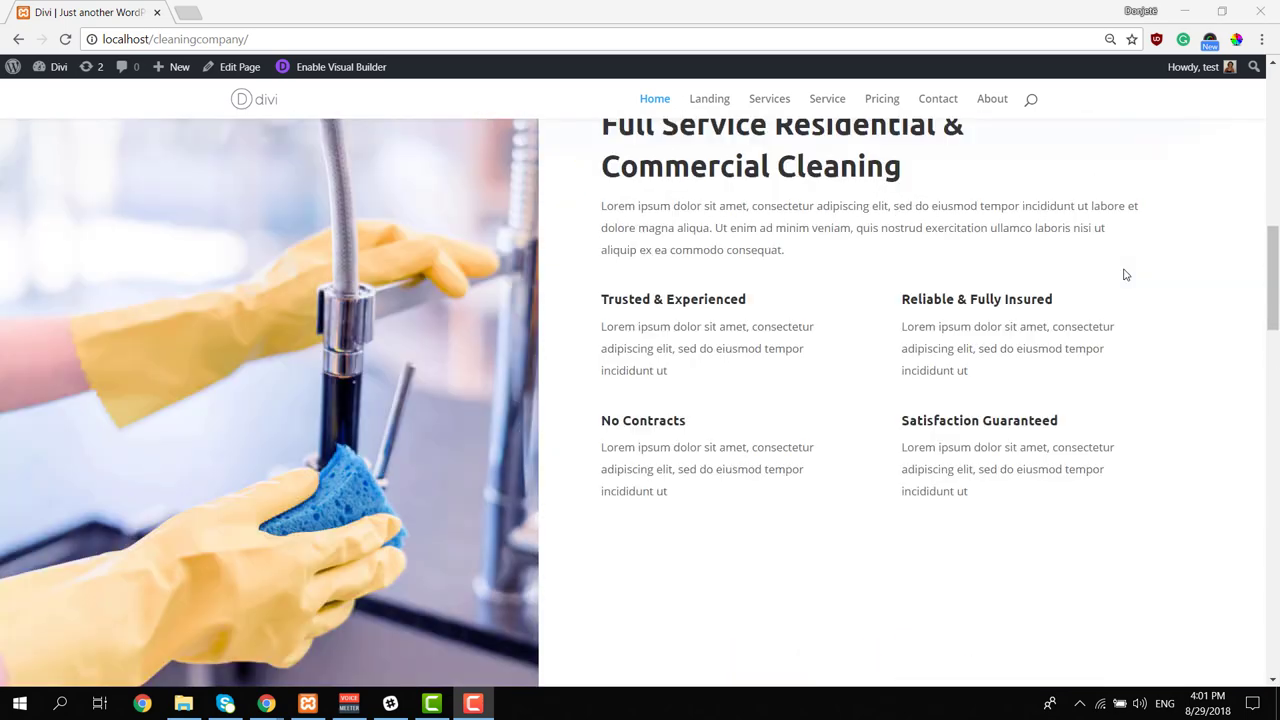
{"action": "scroll", "coordinate": [1125, 275], "scroll_direction": "up", "scroll_amount": 4}
{"action": "scroll", "coordinate": [1125, 275], "scroll_direction": "up", "scroll_amount": 5}
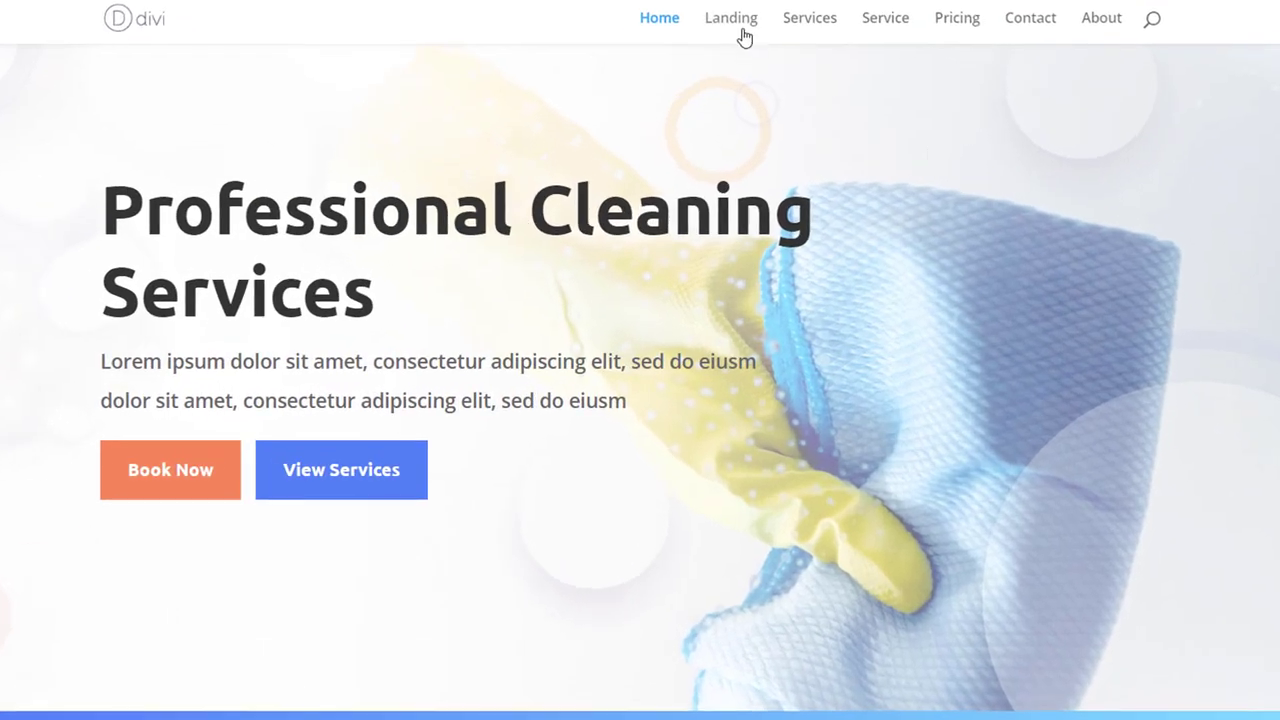
Go to the Landing page from the main menu and scroll through it.
{"action": "left_click", "coordinate": [743, 32]}
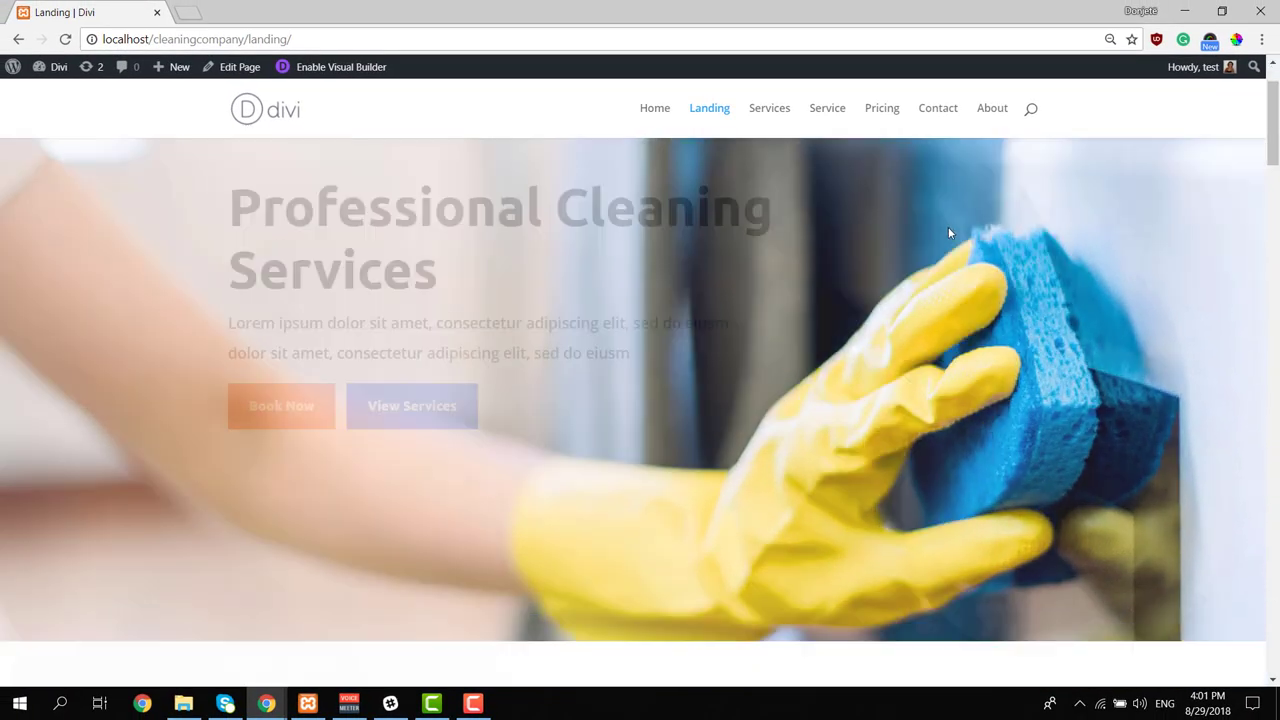
{"action": "scroll", "coordinate": [950, 233], "scroll_direction": "down", "scroll_amount": 2}
{"action": "scroll", "coordinate": [950, 233], "scroll_direction": "down", "scroll_amount": 3}
{"action": "scroll", "coordinate": [950, 233], "scroll_direction": "down", "scroll_amount": 5}
{"action": "scroll", "coordinate": [950, 233], "scroll_direction": "down", "scroll_amount": 5}
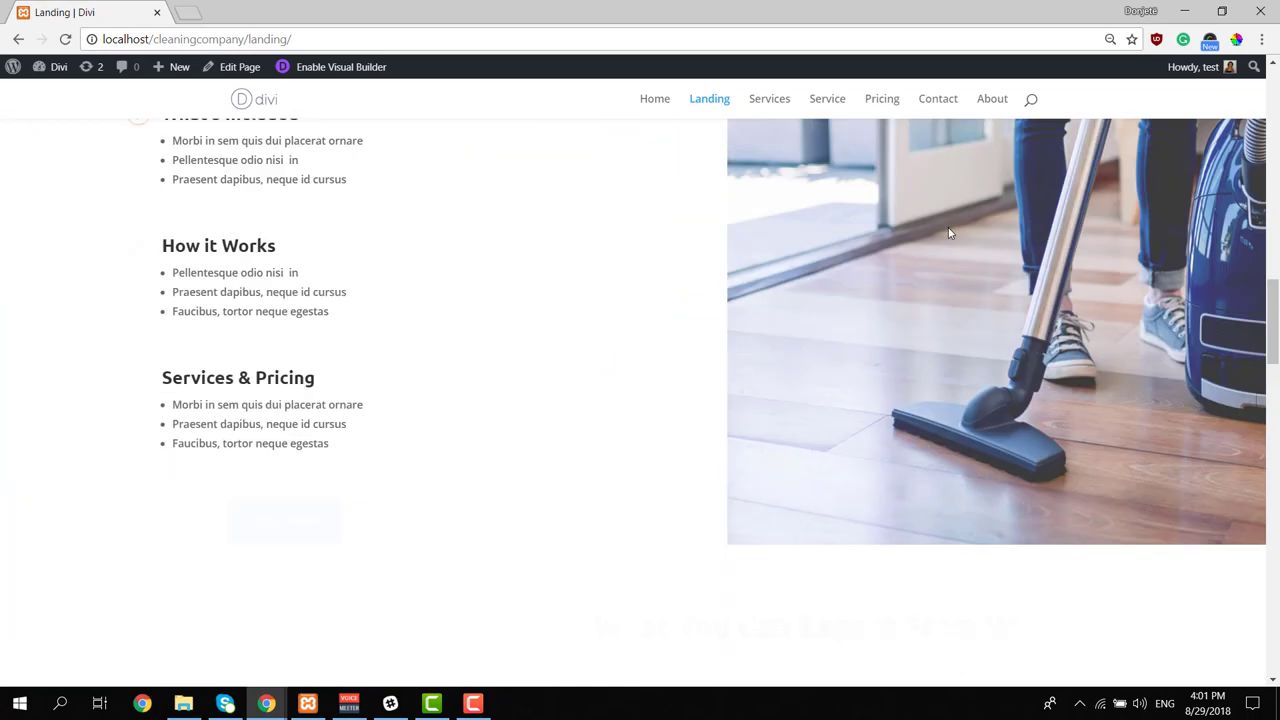
{"action": "scroll", "coordinate": [950, 233], "scroll_direction": "down", "scroll_amount": 5}
{"action": "scroll", "coordinate": [950, 233], "scroll_direction": "down", "scroll_amount": 3}
{"action": "scroll", "coordinate": [950, 233], "scroll_direction": "down", "scroll_amount": 4}
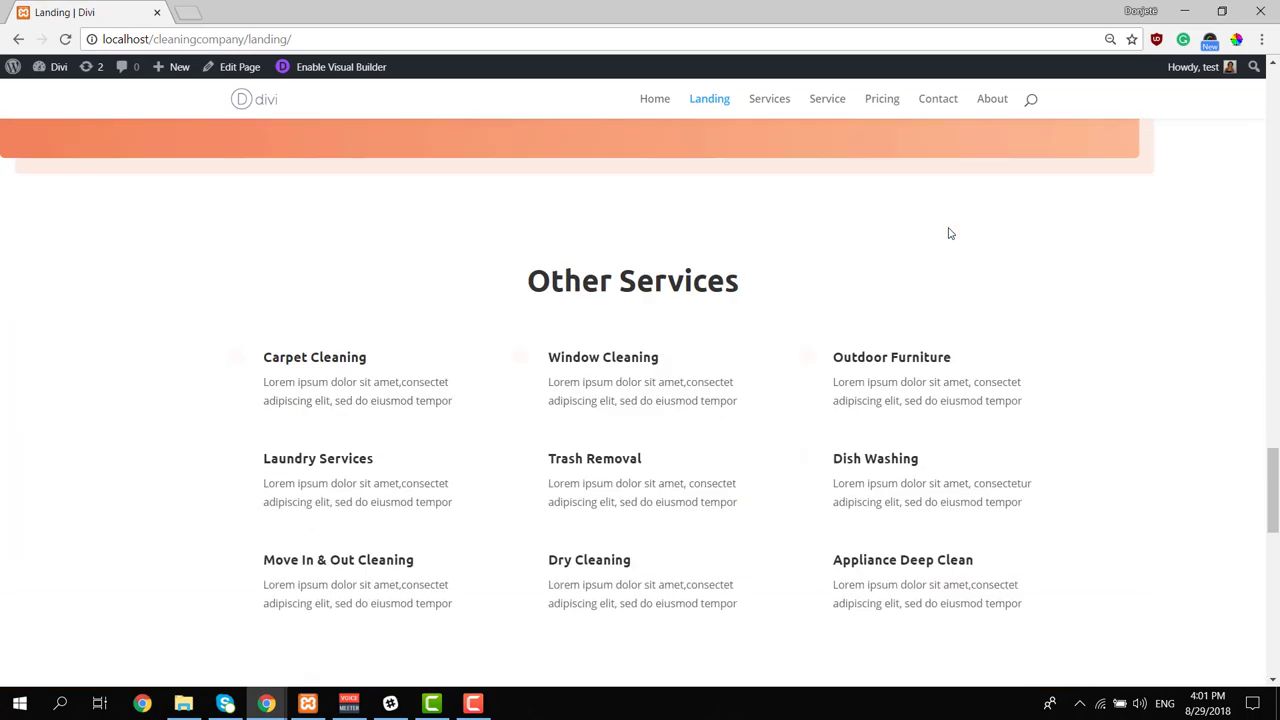
{"action": "scroll", "coordinate": [950, 233], "scroll_direction": "down", "scroll_amount": 4}
{"action": "scroll", "coordinate": [950, 233], "scroll_direction": "down", "scroll_amount": 3}
{"action": "scroll", "coordinate": [950, 233], "scroll_direction": "down", "scroll_amount": 4}
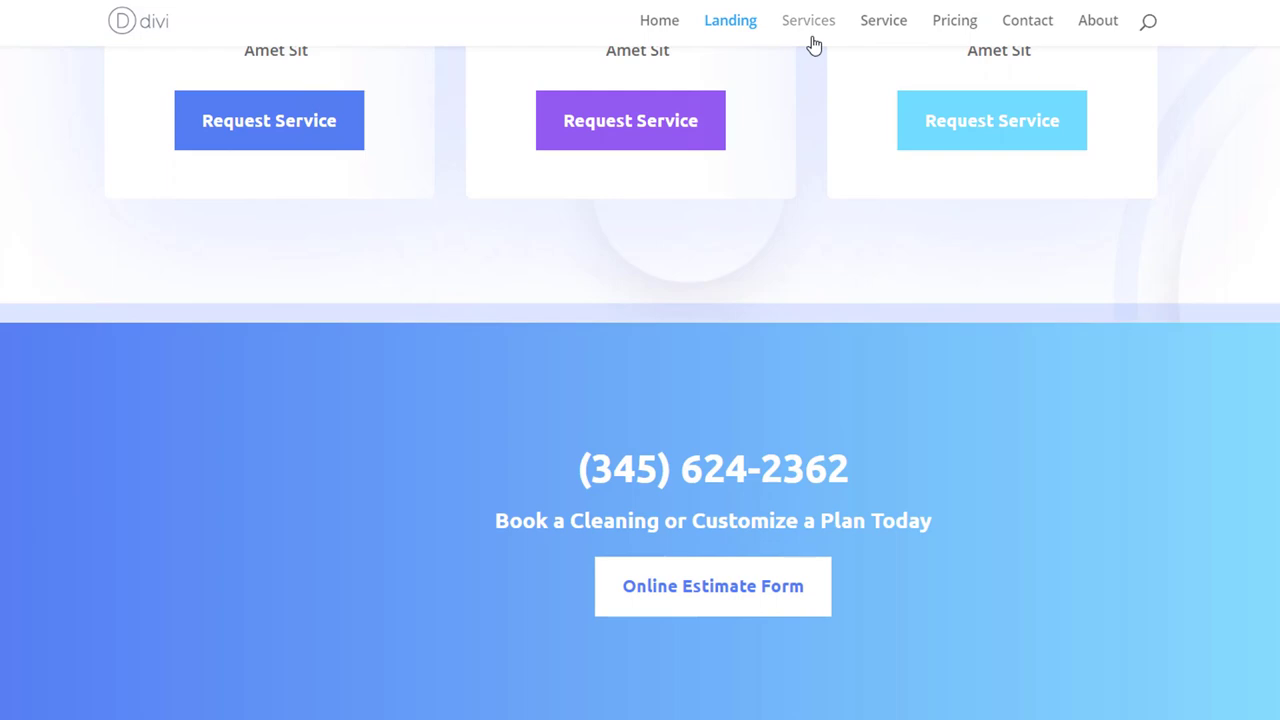
Scroll through the Services page and return to its Our Services hero.
{"action": "left_click", "coordinate": [812, 40]}
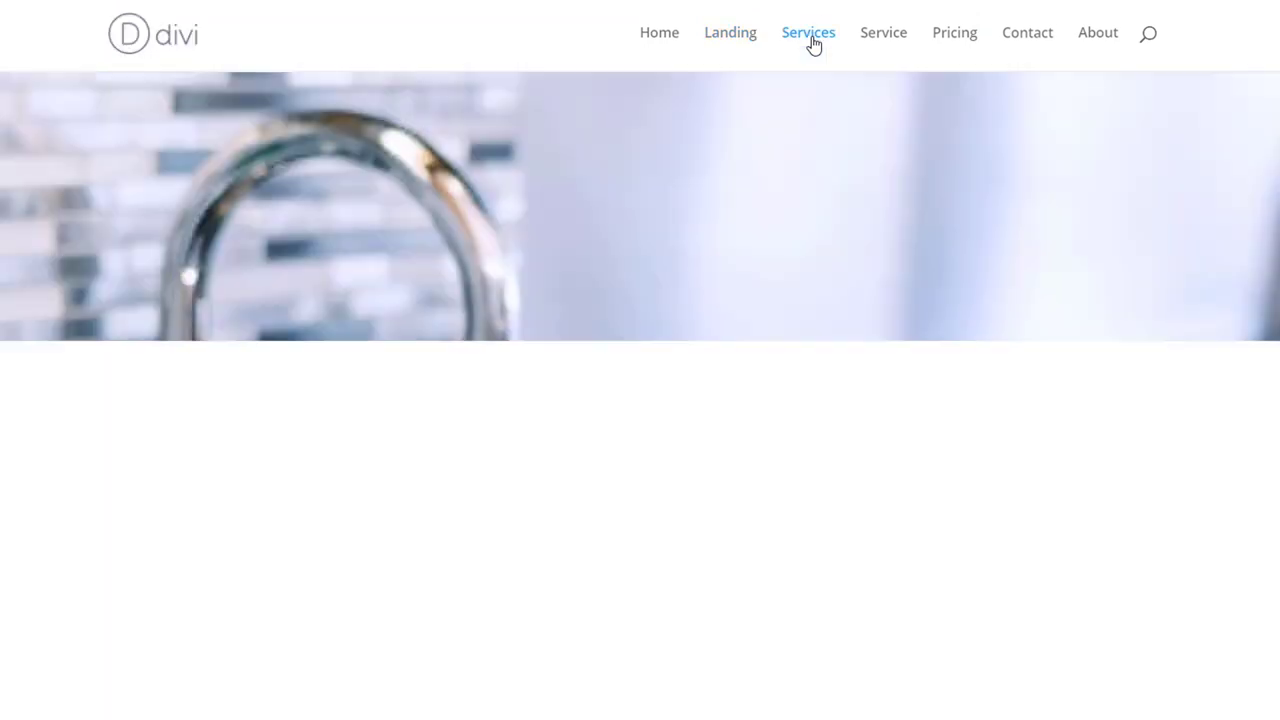
{"action": "scroll", "coordinate": [1032, 206], "scroll_direction": "down", "scroll_amount": 5}
{"action": "scroll", "coordinate": [1034, 208], "scroll_direction": "down", "scroll_amount": 3}
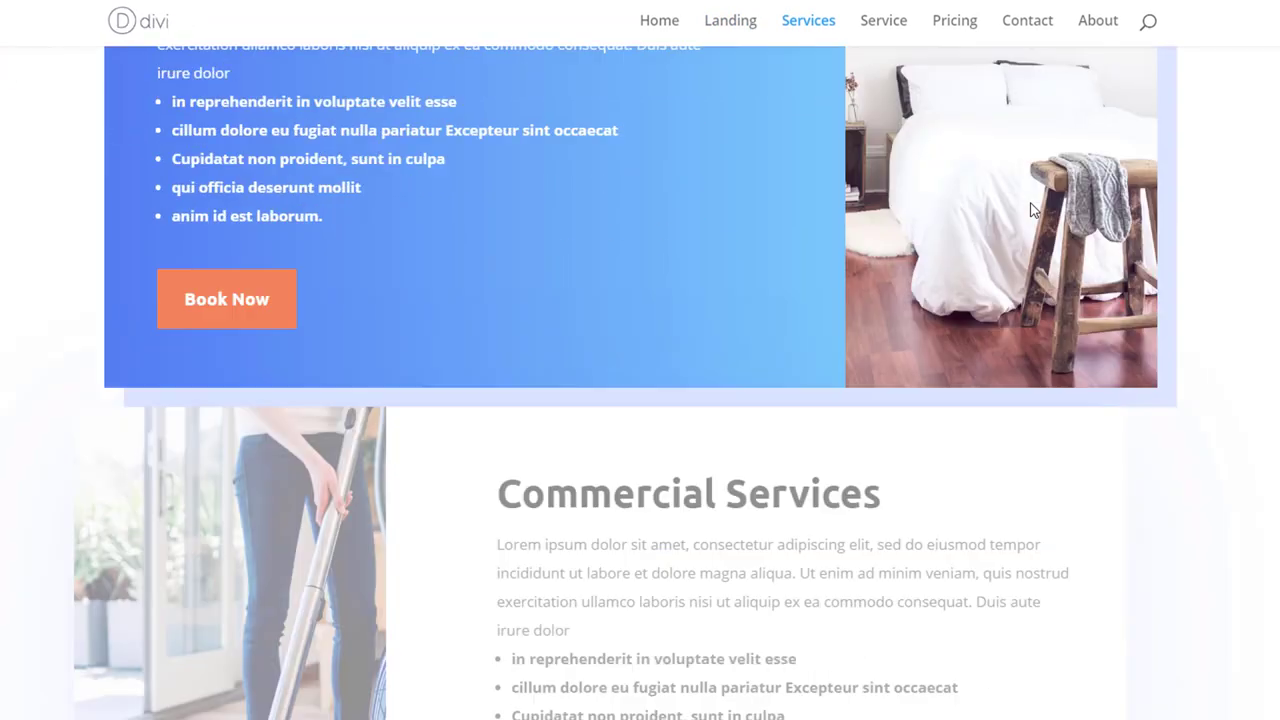
{"action": "scroll", "coordinate": [1032, 206], "scroll_direction": "down", "scroll_amount": 3}
{"action": "scroll", "coordinate": [1032, 206], "scroll_direction": "down", "scroll_amount": 3}
{"action": "scroll", "coordinate": [1032, 206], "scroll_direction": "down", "scroll_amount": 3}
{"action": "scroll", "coordinate": [1032, 210], "scroll_direction": "down", "scroll_amount": 3}
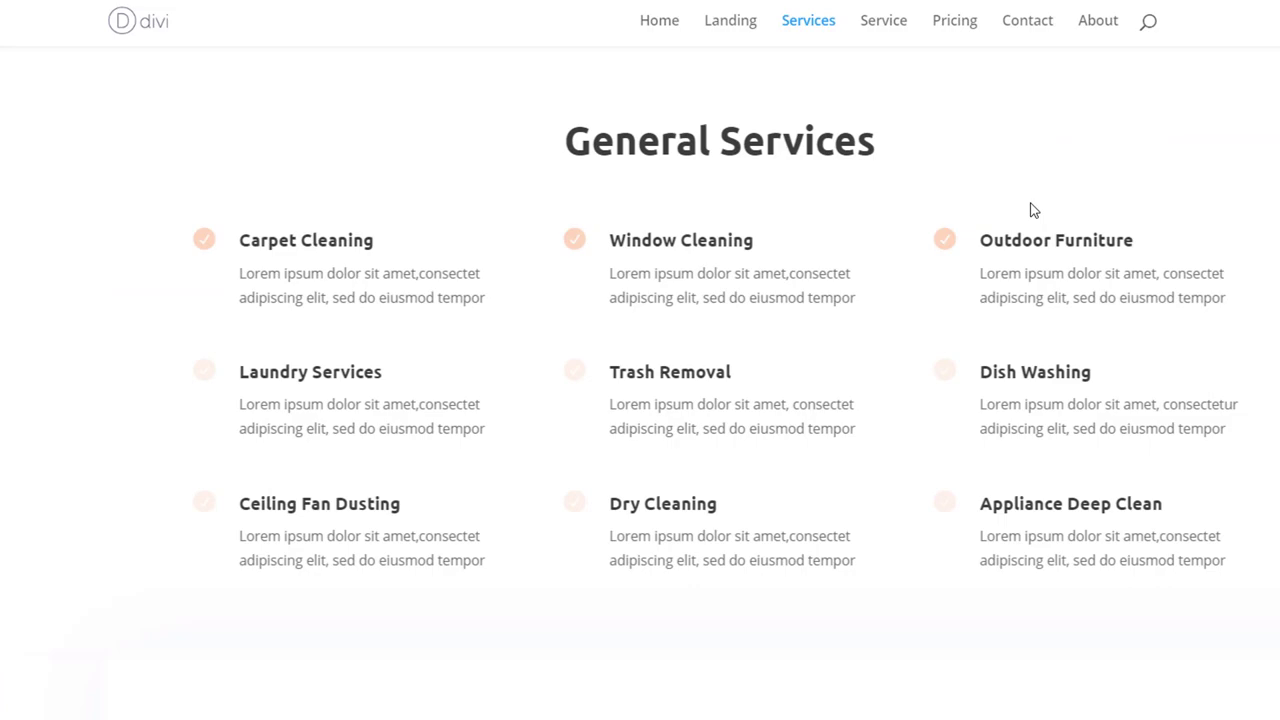
{"action": "scroll", "coordinate": [1032, 210], "scroll_direction": "down", "scroll_amount": 2}
{"action": "scroll", "coordinate": [1032, 210], "scroll_direction": "down", "scroll_amount": 3}
{"action": "scroll", "coordinate": [1032, 210], "scroll_direction": "down", "scroll_amount": 3}
{"action": "scroll", "coordinate": [1034, 210], "scroll_direction": "down", "scroll_amount": 3}
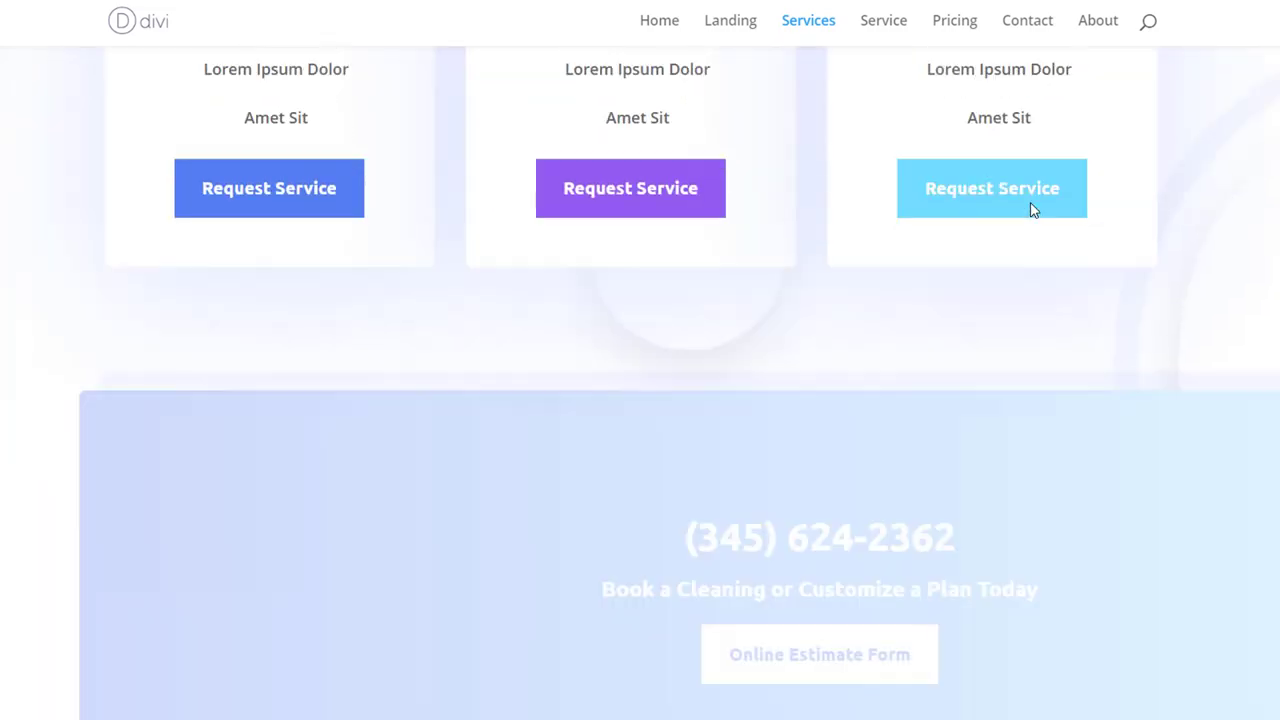
{"action": "scroll", "coordinate": [1034, 210], "scroll_direction": "up", "scroll_amount": 3}
{"action": "scroll", "coordinate": [1034, 210], "scroll_direction": "up", "scroll_amount": 4}
{"action": "scroll", "coordinate": [1034, 210], "scroll_direction": "up", "scroll_amount": 5}
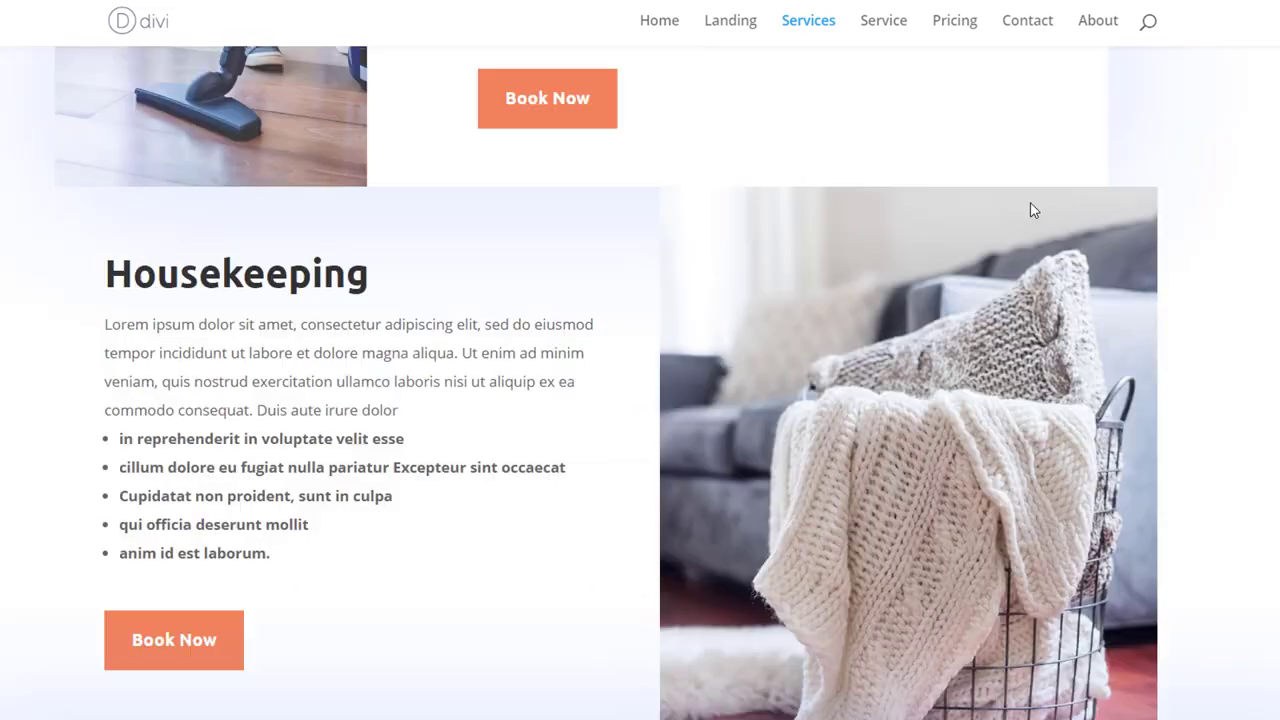
{"action": "scroll", "coordinate": [1031, 208], "scroll_direction": "up", "scroll_amount": 5}
{"action": "scroll", "coordinate": [1031, 208], "scroll_direction": "up", "scroll_amount": 5}
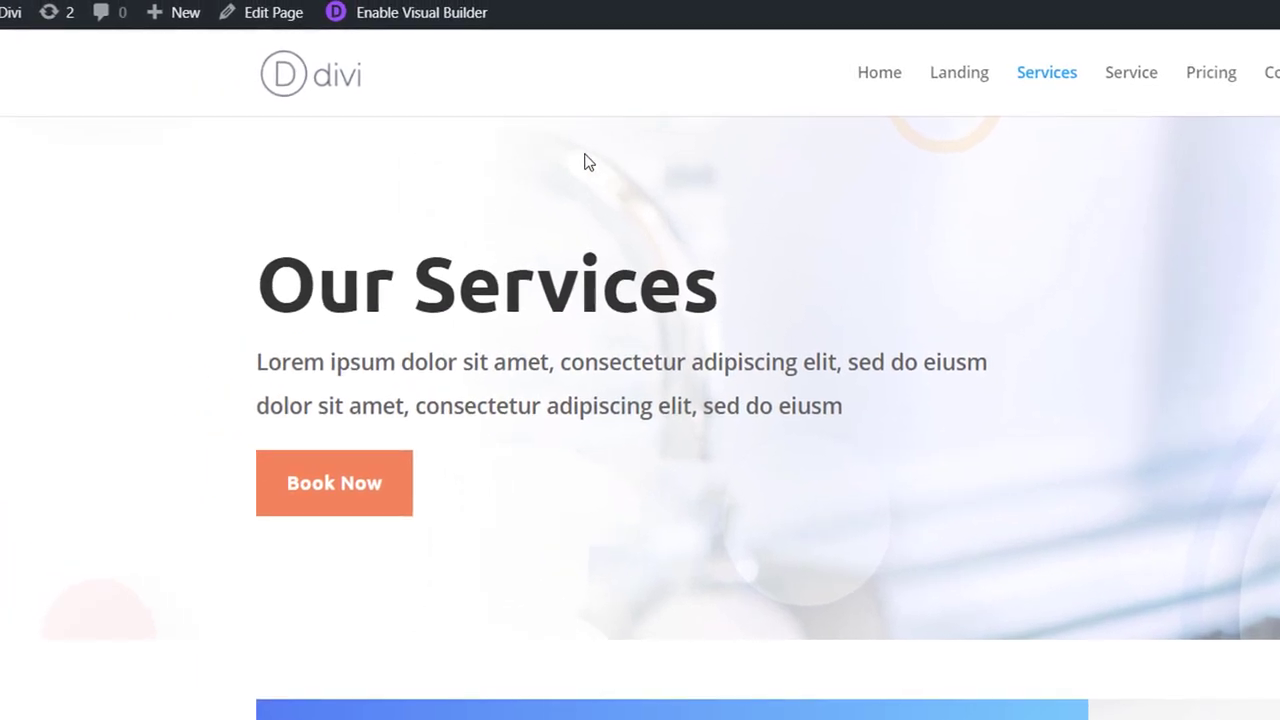
Open the Services page in the visual builder and review it at tablet width.
{"action": "left_click", "coordinate": [380, 24]}
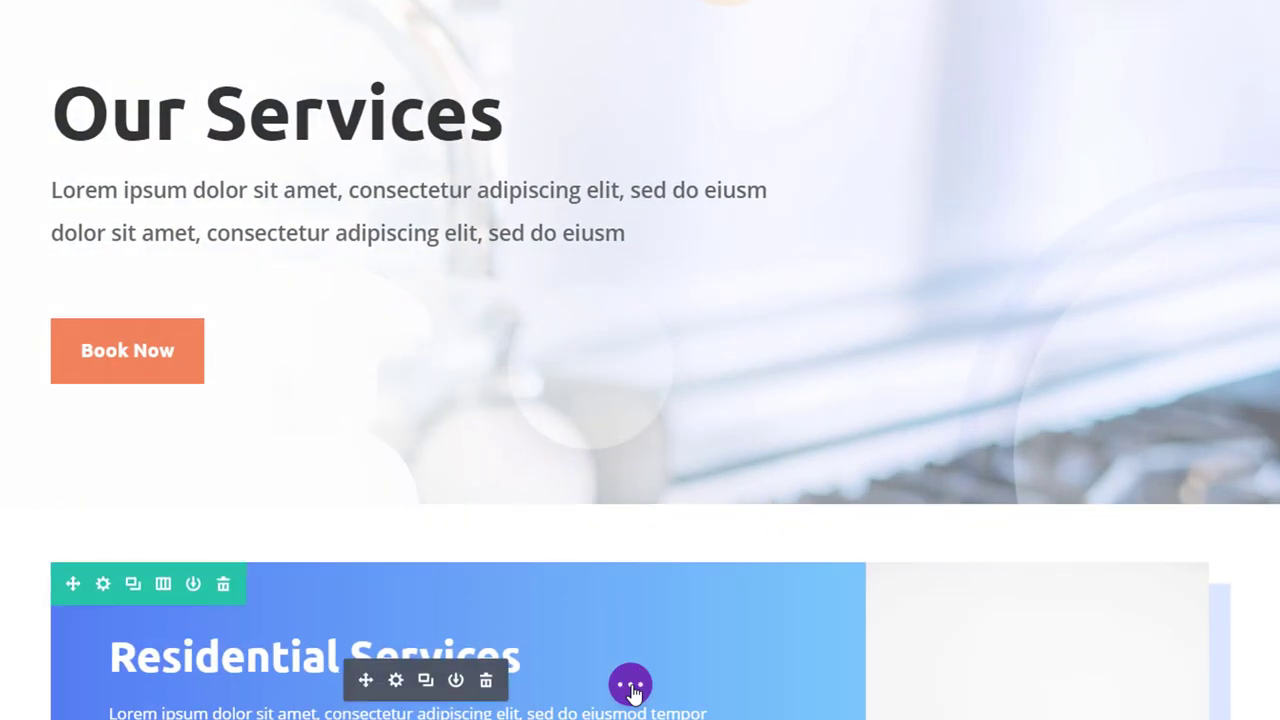
{"action": "left_click", "coordinate": [632, 688]}
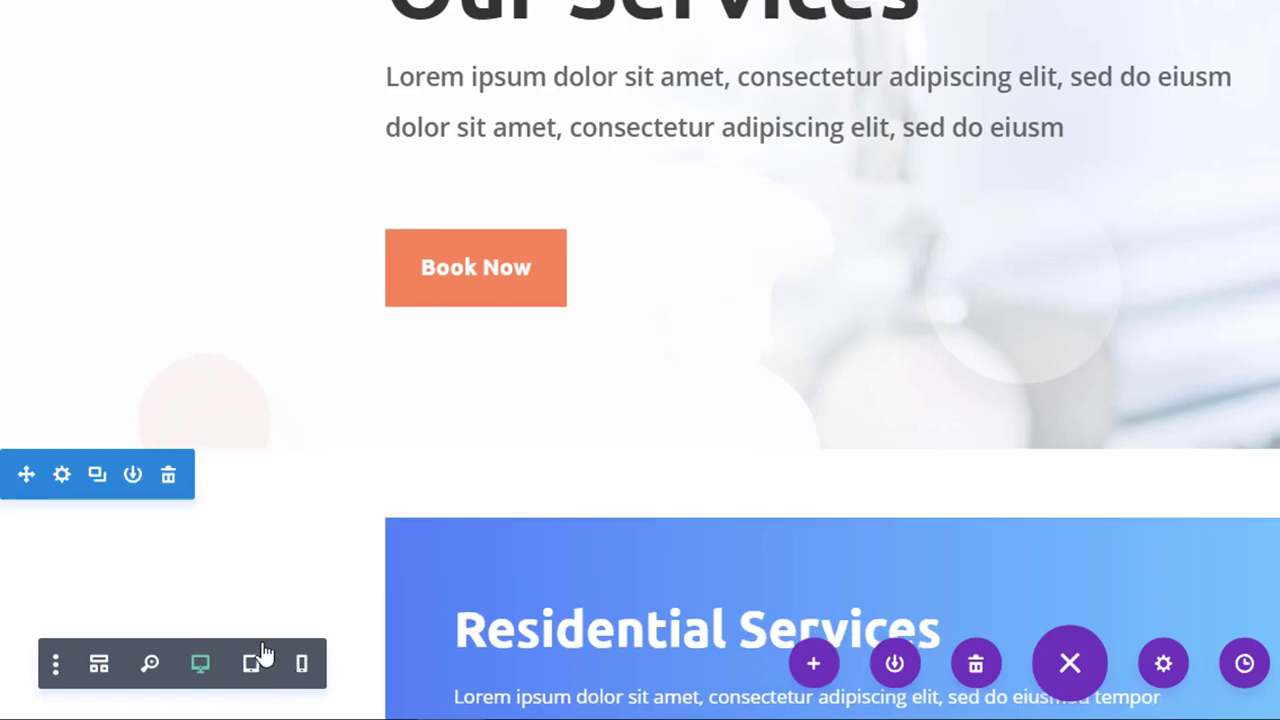
{"action": "left_click", "coordinate": [251, 663]}
{"action": "scroll", "coordinate": [1000, 471], "scroll_direction": "down", "scroll_amount": 4}
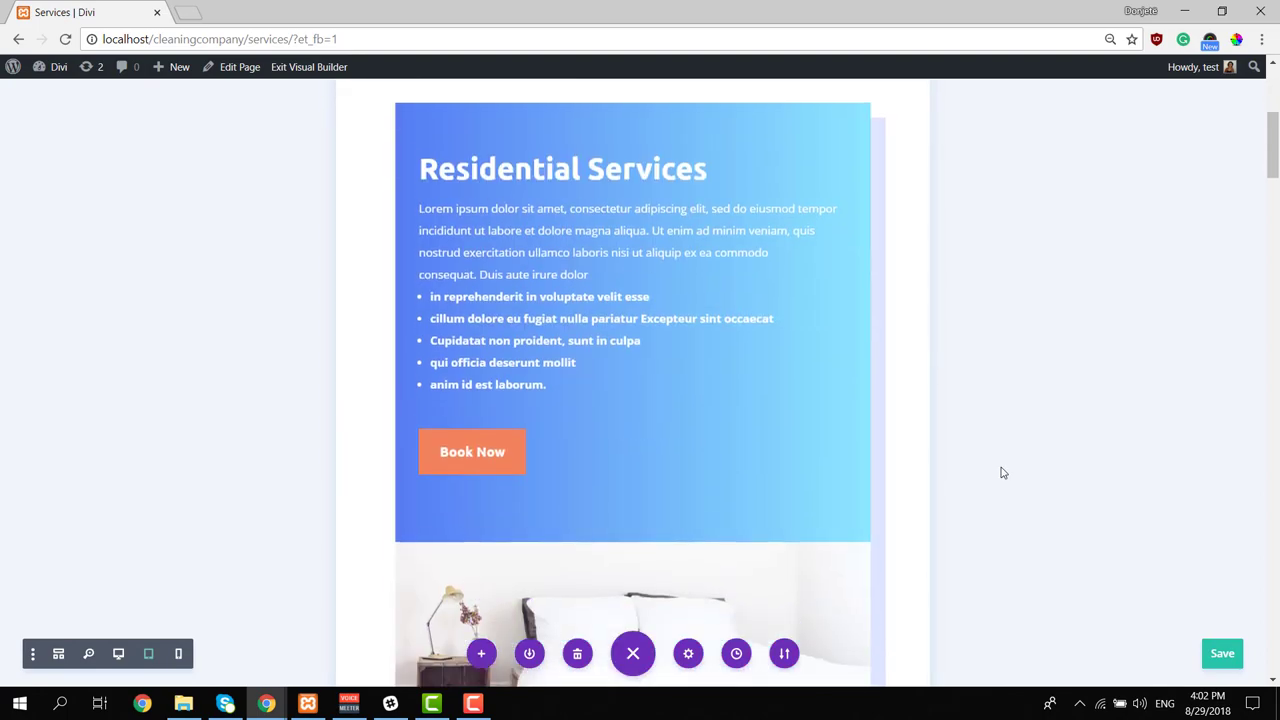
{"action": "scroll", "coordinate": [1000, 471], "scroll_direction": "down", "scroll_amount": 3}
{"action": "scroll", "coordinate": [1000, 471], "scroll_direction": "down", "scroll_amount": 4}
{"action": "scroll", "coordinate": [998, 474], "scroll_direction": "down", "scroll_amount": 1}
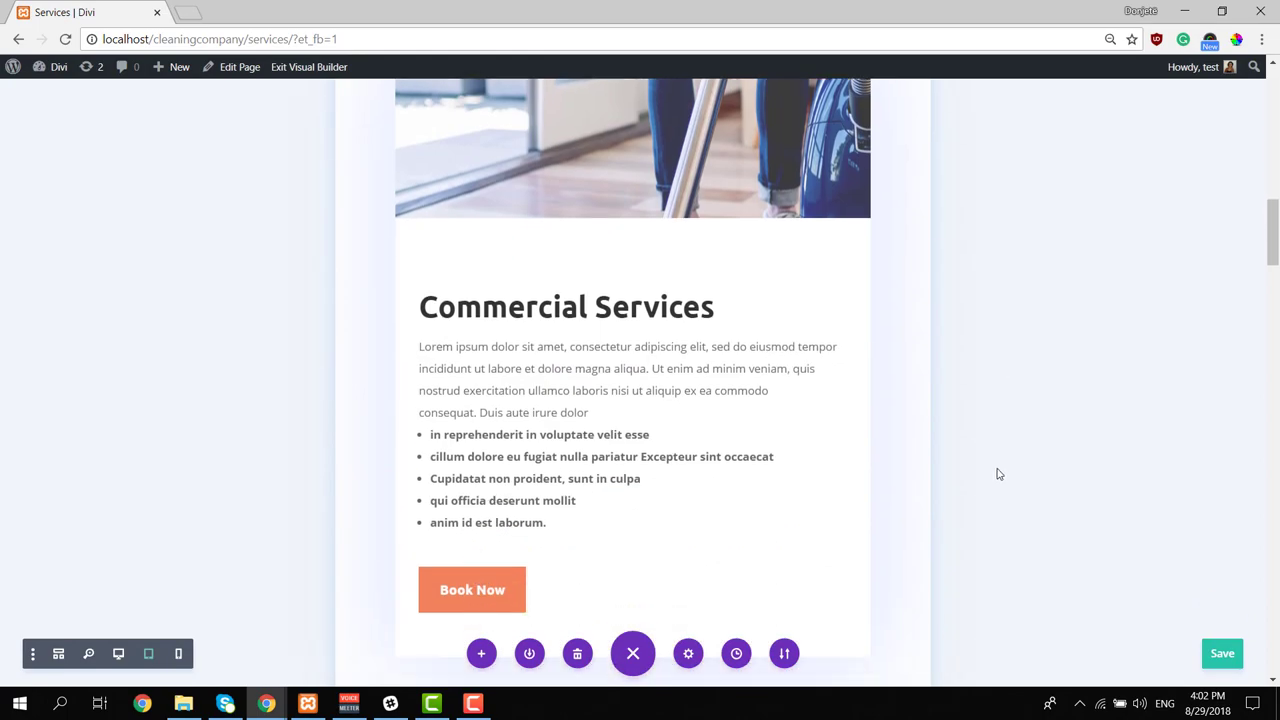
{"action": "scroll", "coordinate": [998, 474], "scroll_direction": "down", "scroll_amount": 5}
{"action": "scroll", "coordinate": [998, 474], "scroll_direction": "down", "scroll_amount": 5}
{"action": "scroll", "coordinate": [998, 474], "scroll_direction": "down", "scroll_amount": 4}
{"action": "scroll", "coordinate": [997, 474], "scroll_direction": "down", "scroll_amount": 5}
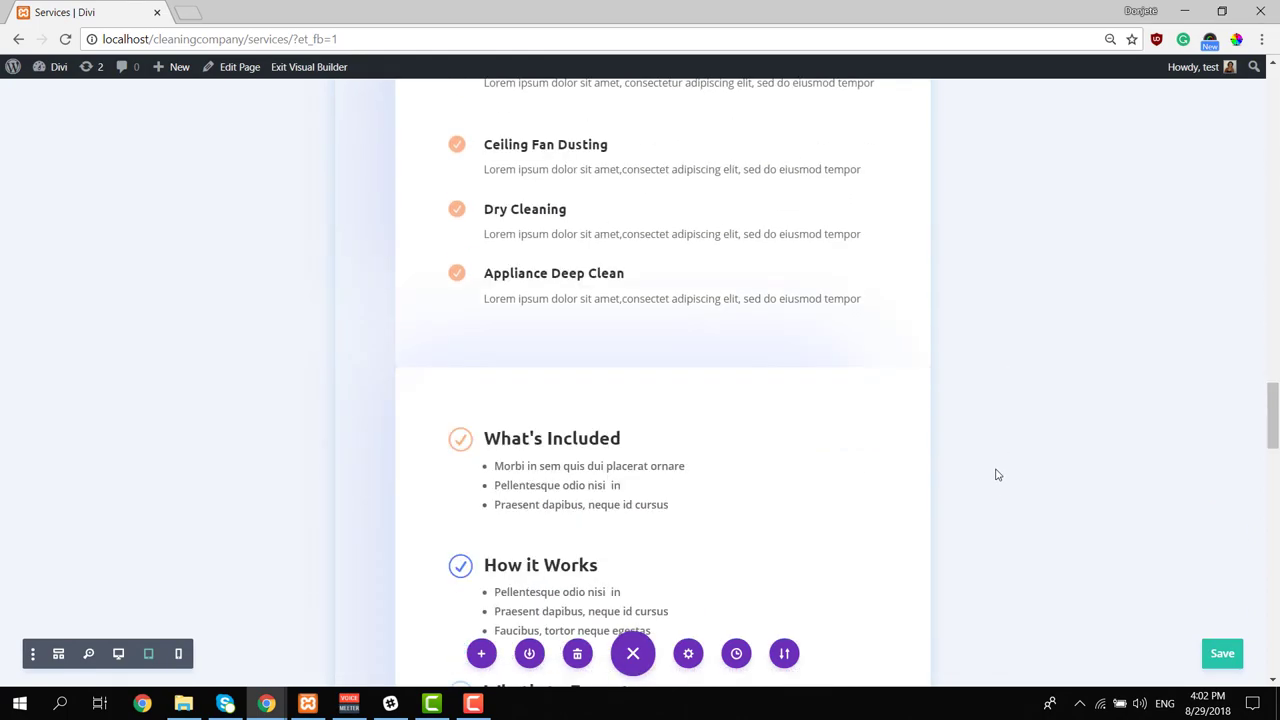
{"action": "scroll", "coordinate": [997, 474], "scroll_direction": "down", "scroll_amount": 4}
{"action": "scroll", "coordinate": [996, 475], "scroll_direction": "down", "scroll_amount": 2}
{"action": "scroll", "coordinate": [994, 477], "scroll_direction": "down", "scroll_amount": 4}
{"action": "scroll", "coordinate": [994, 477], "scroll_direction": "down", "scroll_amount": 3}
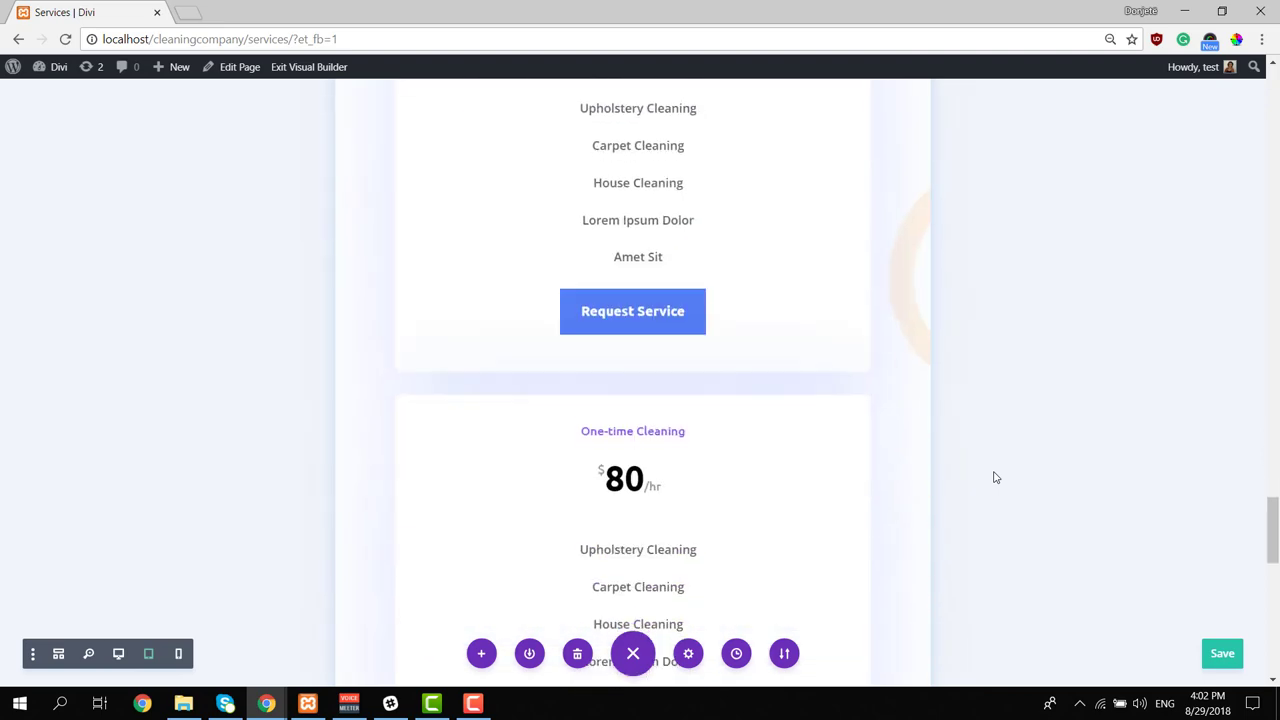
{"action": "scroll", "coordinate": [994, 477], "scroll_direction": "down", "scroll_amount": 4}
{"action": "scroll", "coordinate": [994, 477], "scroll_direction": "down", "scroll_amount": 4}
{"action": "scroll", "coordinate": [994, 477], "scroll_direction": "down", "scroll_amount": 2}
{"action": "scroll", "coordinate": [897, 478], "scroll_direction": "up", "scroll_amount": 2}
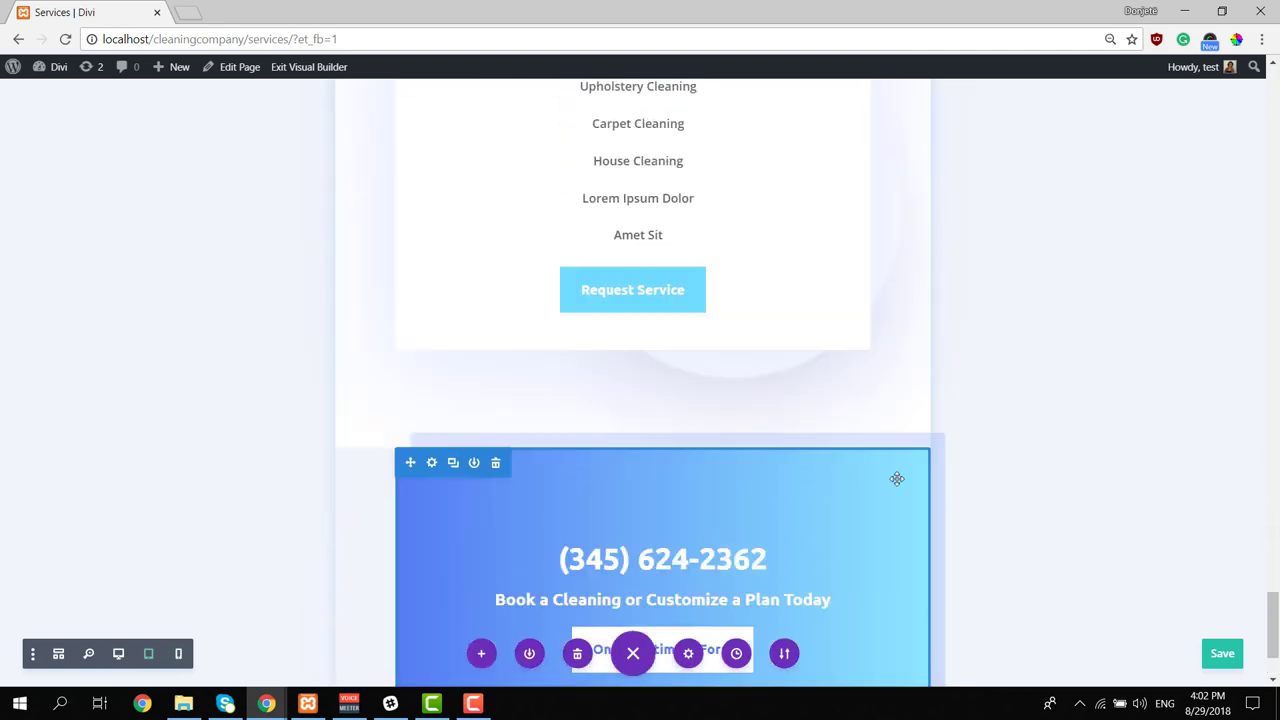
{"action": "scroll", "coordinate": [897, 478], "scroll_direction": "up", "scroll_amount": 4}
{"action": "scroll", "coordinate": [897, 478], "scroll_direction": "up", "scroll_amount": 4}
{"action": "scroll", "coordinate": [897, 478], "scroll_direction": "up", "scroll_amount": 5}
{"action": "scroll", "coordinate": [895, 478], "scroll_direction": "up", "scroll_amount": 4}
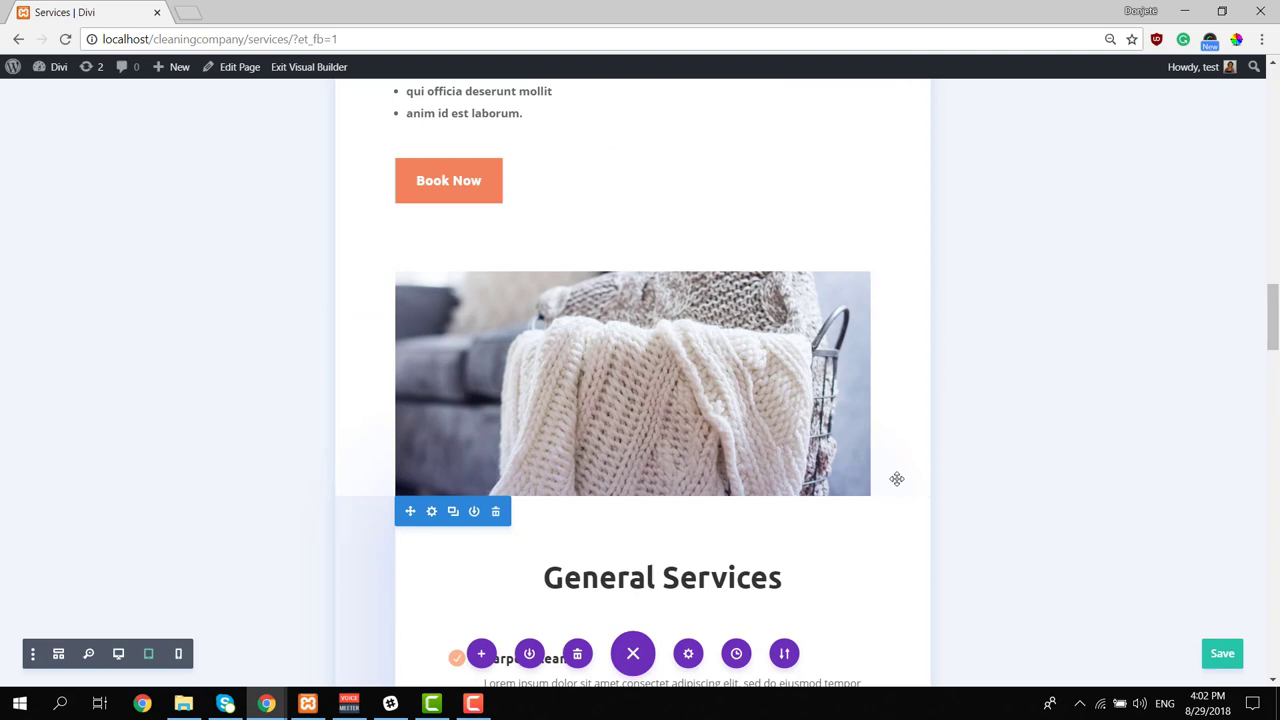
{"action": "scroll", "coordinate": [895, 478], "scroll_direction": "up", "scroll_amount": 5}
Preview the Services page at phone width, scrolling down and back up.
{"action": "left_click", "coordinate": [181, 653]}
{"action": "scroll", "coordinate": [804, 540], "scroll_direction": "down", "scroll_amount": 2}
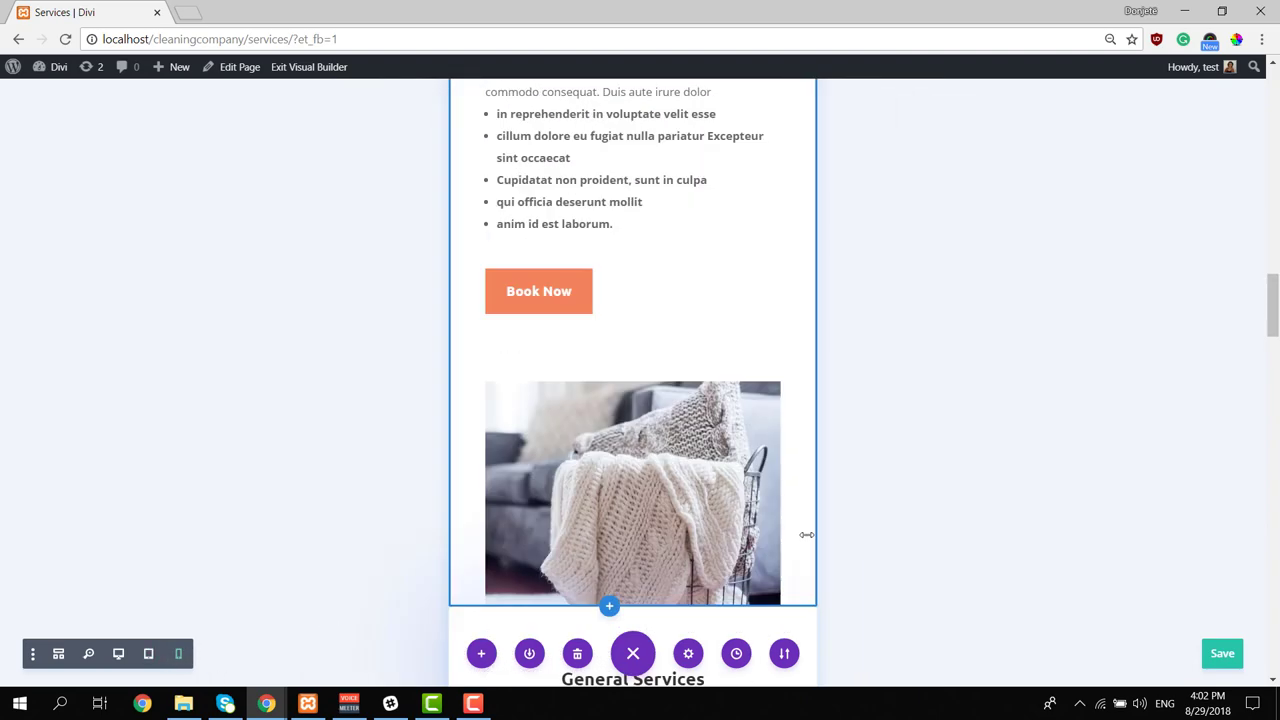
{"action": "scroll", "coordinate": [804, 540], "scroll_direction": "down", "scroll_amount": 5}
{"action": "scroll", "coordinate": [804, 540], "scroll_direction": "down", "scroll_amount": 8}
{"action": "scroll", "coordinate": [804, 540], "scroll_direction": "down", "scroll_amount": 6}
{"action": "scroll", "coordinate": [804, 540], "scroll_direction": "down", "scroll_amount": 8}
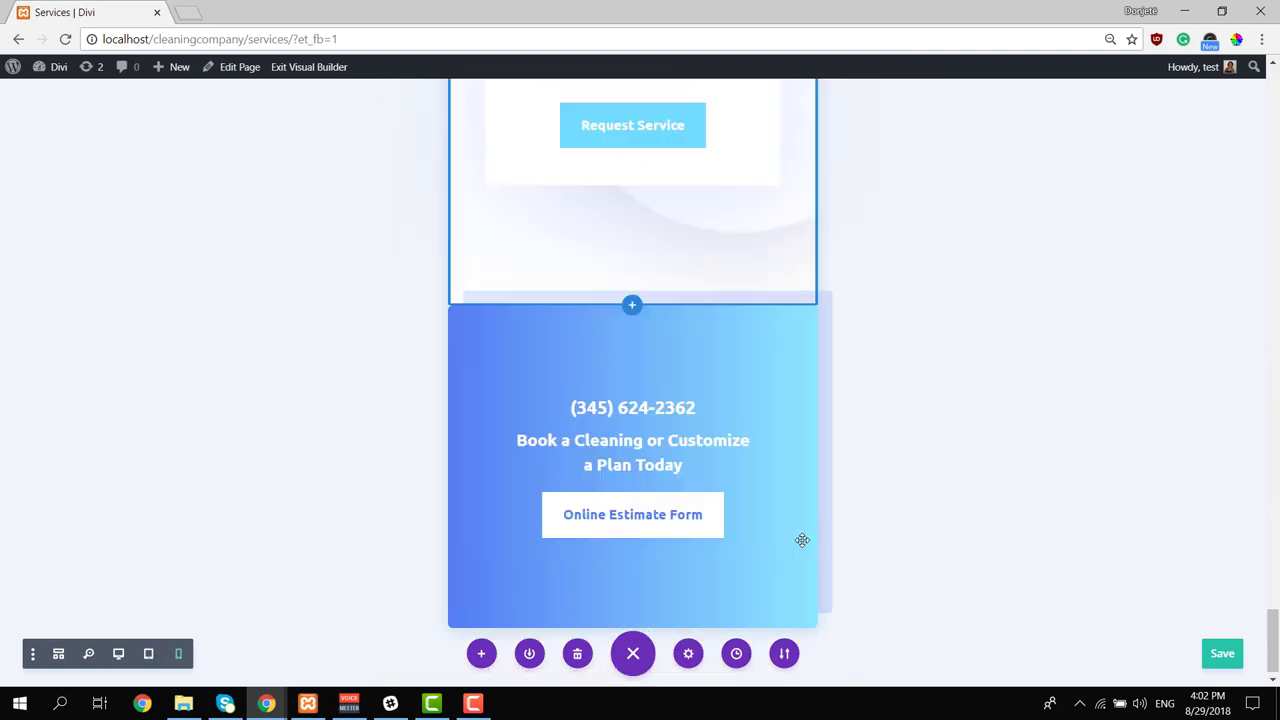
{"action": "scroll", "coordinate": [935, 507], "scroll_direction": "up", "scroll_amount": 4}
{"action": "scroll", "coordinate": [937, 509], "scroll_direction": "up", "scroll_amount": 5}
{"action": "scroll", "coordinate": [937, 509], "scroll_direction": "up", "scroll_amount": 10}
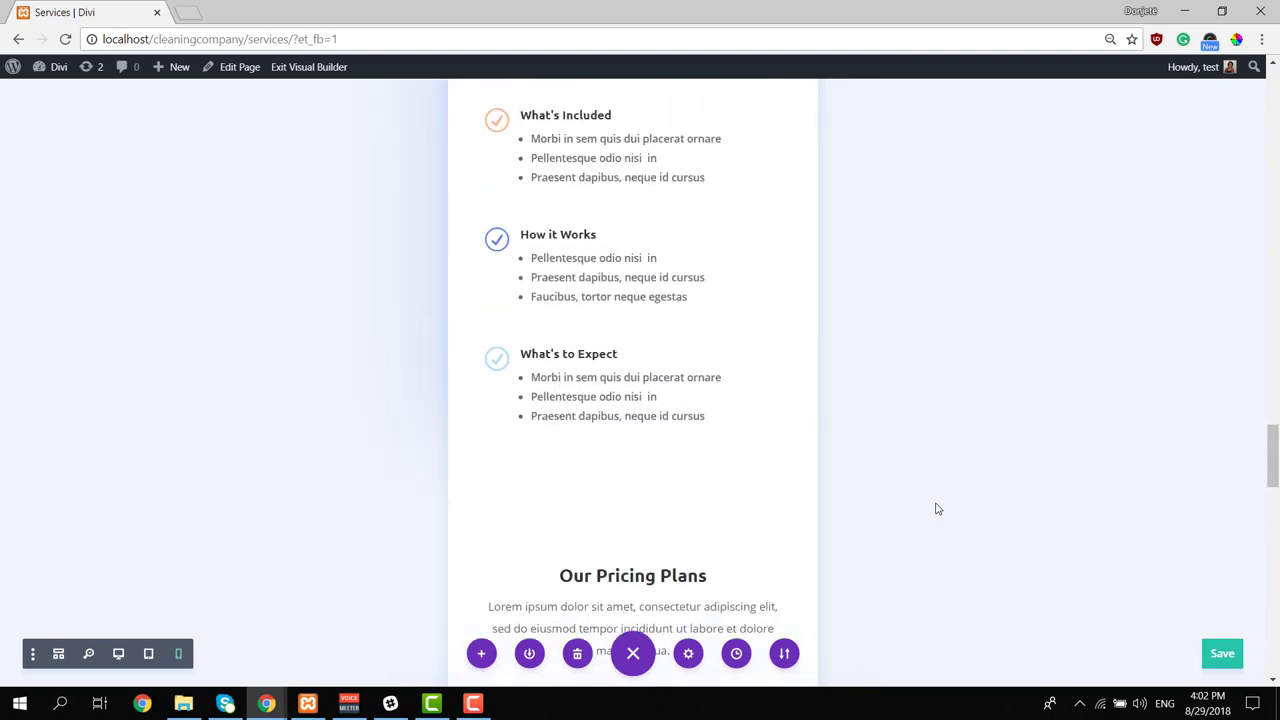
{"action": "scroll", "coordinate": [937, 509], "scroll_direction": "up", "scroll_amount": 8}
{"action": "scroll", "coordinate": [937, 509], "scroll_direction": "up", "scroll_amount": 5}
{"action": "scroll", "coordinate": [937, 509], "scroll_direction": "up", "scroll_amount": 5}
{"action": "scroll", "coordinate": [937, 509], "scroll_direction": "up", "scroll_amount": 5}
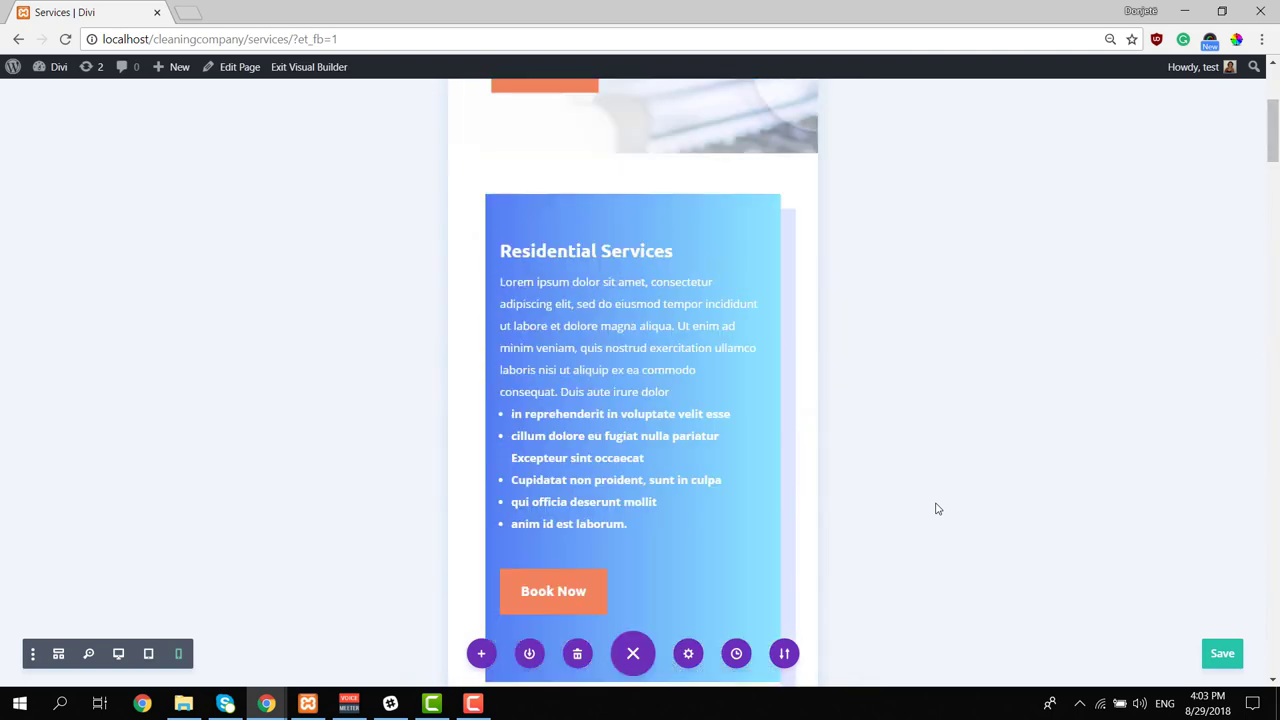
{"action": "scroll", "coordinate": [937, 509], "scroll_direction": "up", "scroll_amount": 5}
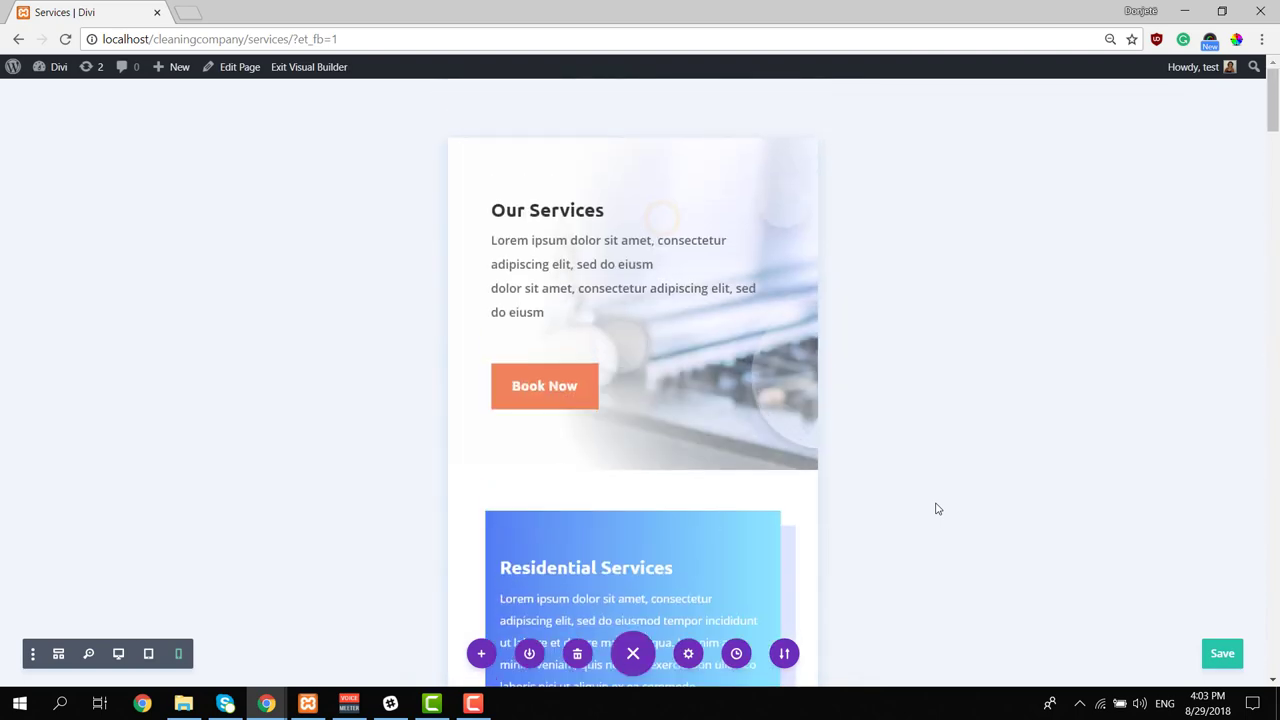
Switch the preview back to full desktop width.
{"action": "left_click", "coordinate": [118, 654]}
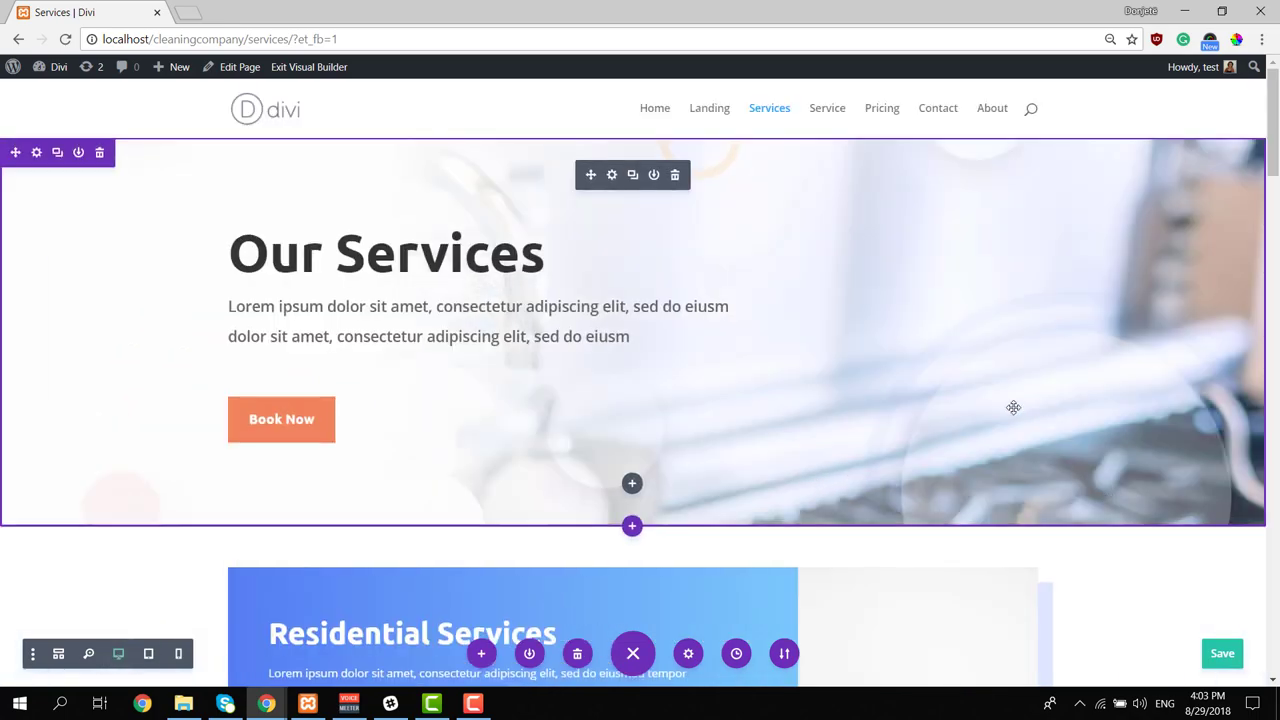
{"action": "scroll", "coordinate": [1114, 487], "scroll_direction": "down", "scroll_amount": 5}
{"action": "scroll", "coordinate": [1114, 487], "scroll_direction": "down", "scroll_amount": 4}
{"action": "scroll", "coordinate": [1114, 487], "scroll_direction": "up", "scroll_amount": 5}
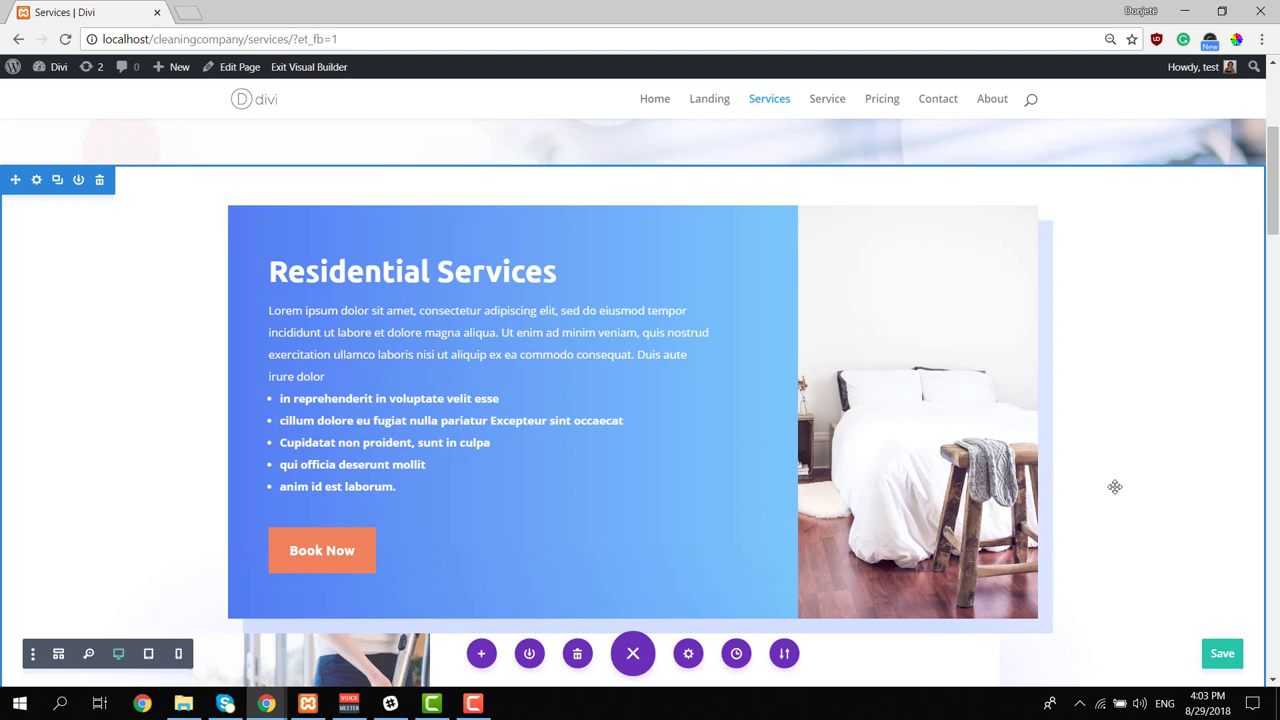
Add a new page titled 'Landing' and publish it.
{"action": "scroll", "coordinate": [1114, 487], "scroll_direction": "up", "scroll_amount": 4}
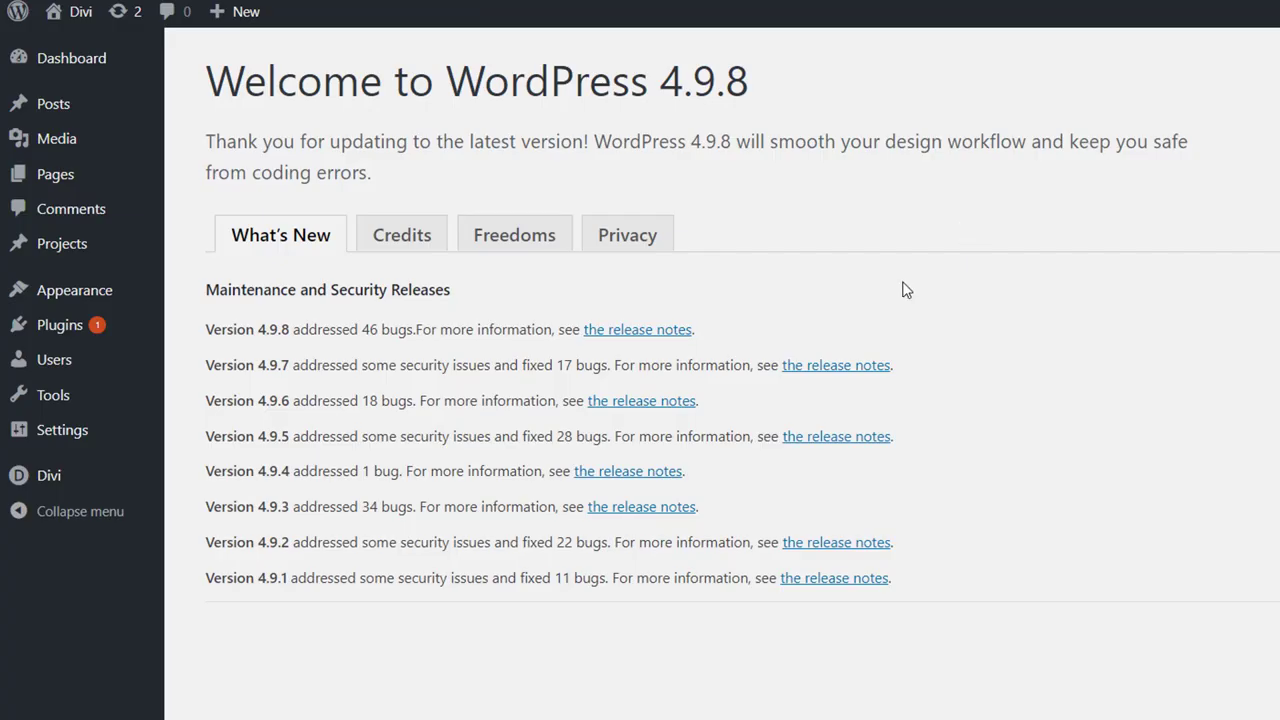
{"action": "mouse_move", "coordinate": [55, 175]}
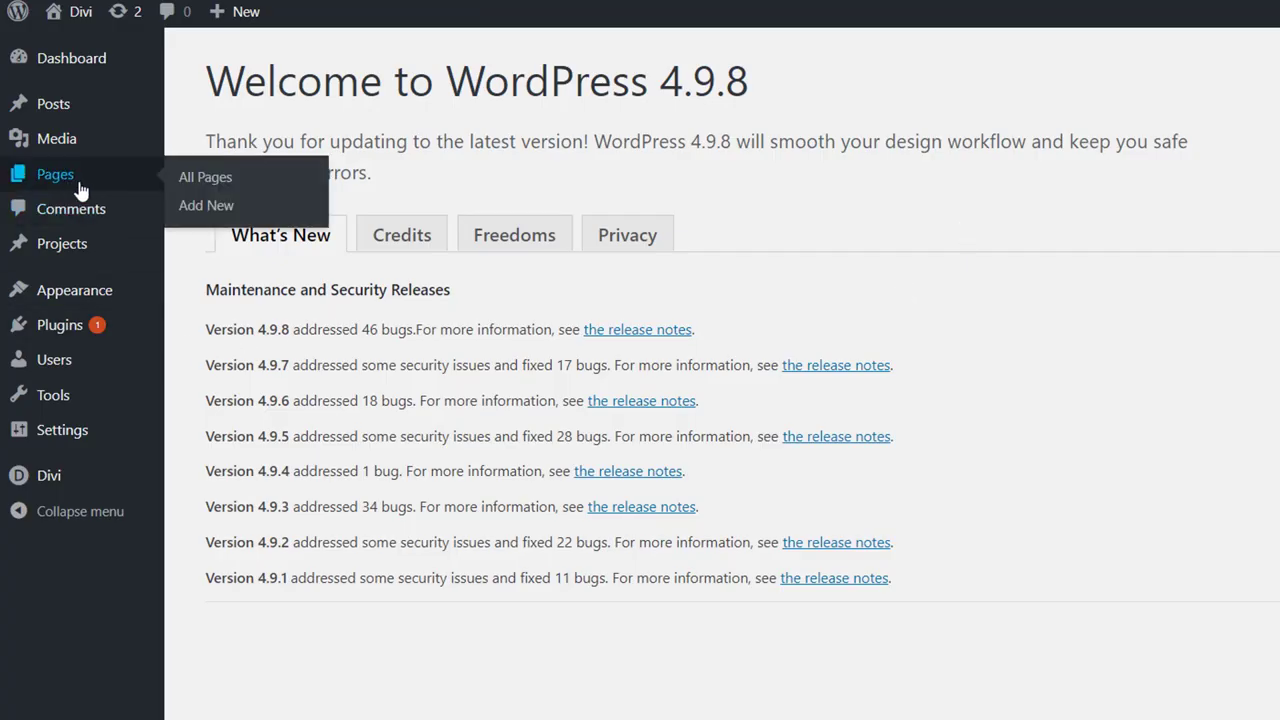
{"action": "left_click", "coordinate": [181, 209]}
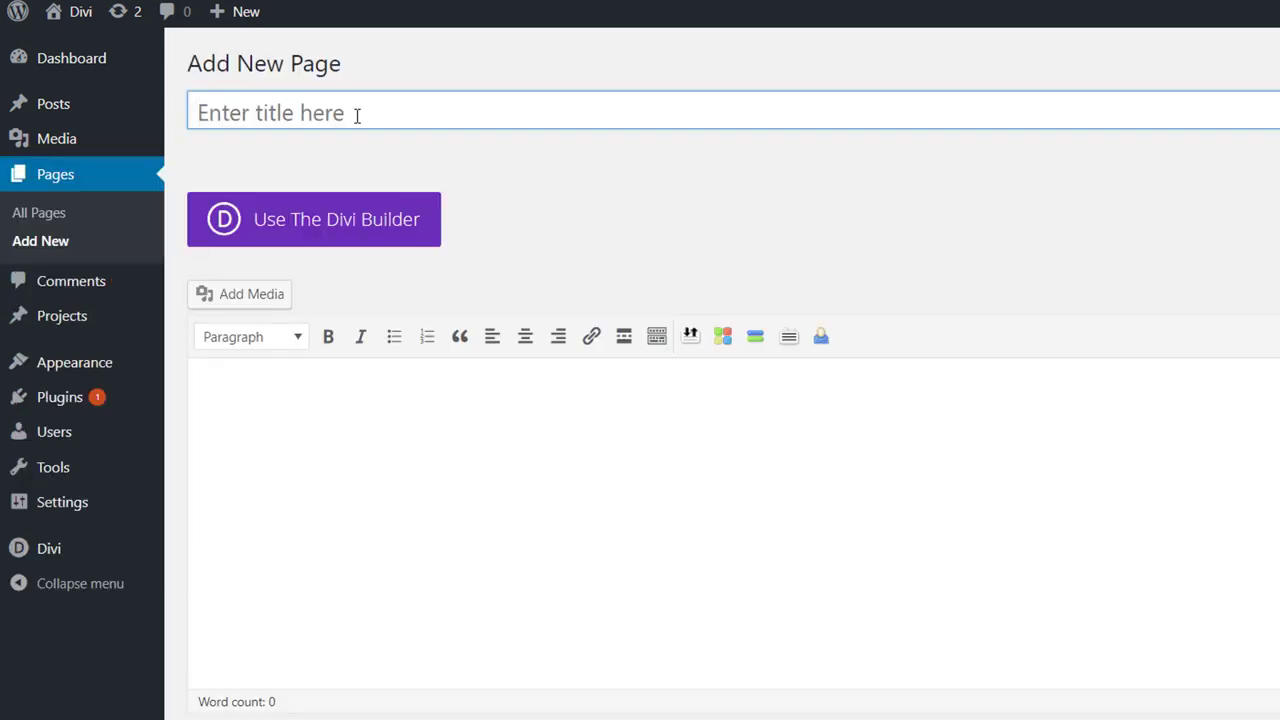
{"action": "type", "text": "Landing"}
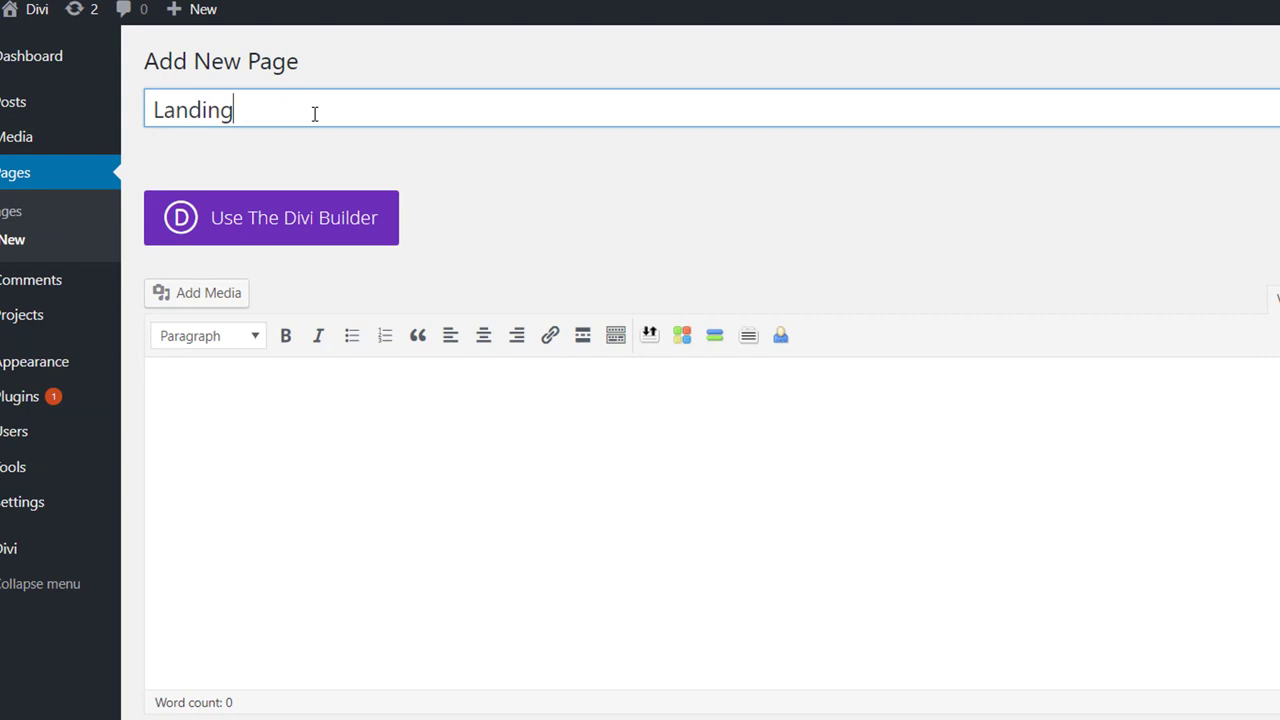
{"action": "left_click", "coordinate": [1213, 514]}
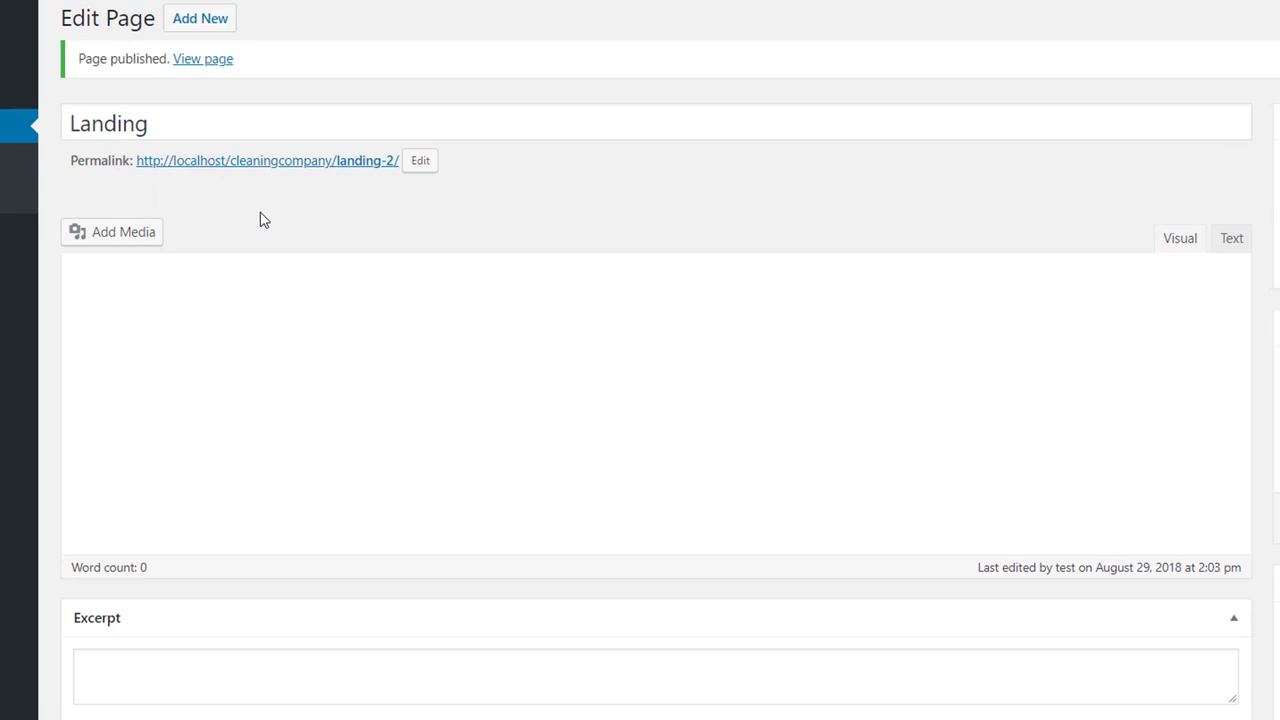
Launch the Divi visual builder on the new Landing page with 'Use The Divi Builder'.
{"action": "left_click", "coordinate": [259, 218]}
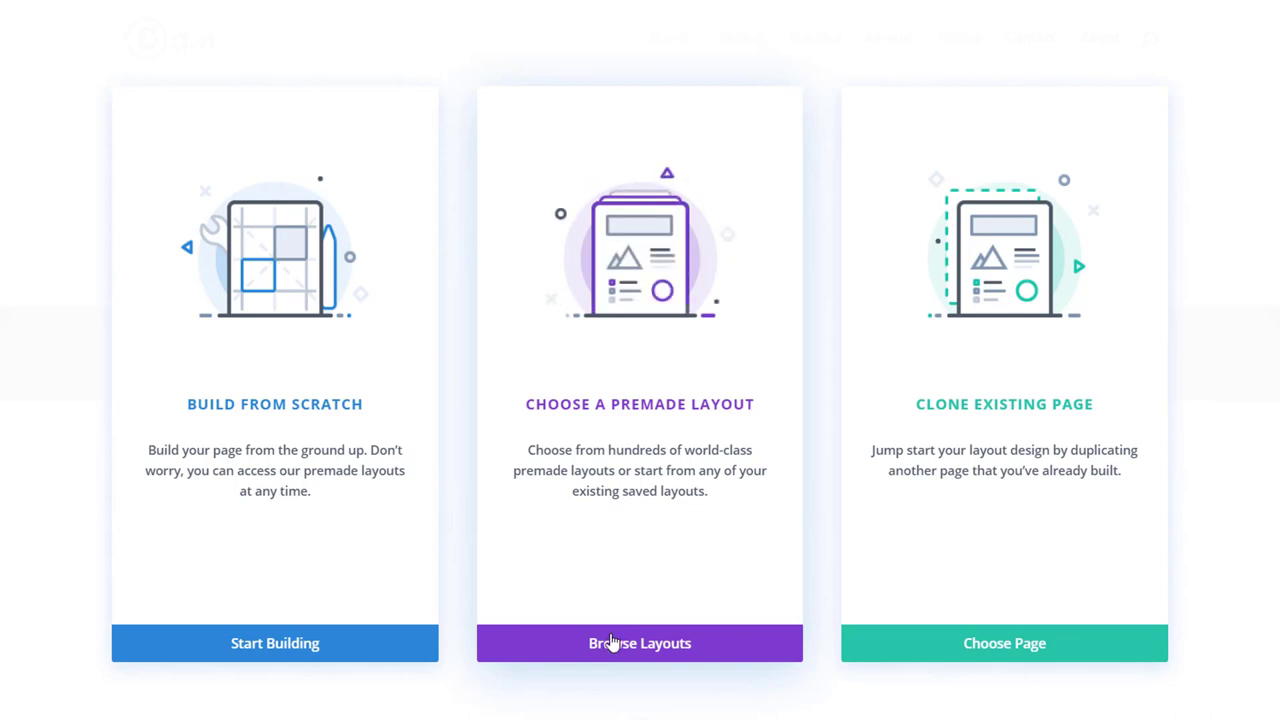
Browse the Premade Layouts grid down to the Cleaning Company layout pack.
{"action": "left_click", "coordinate": [612, 641]}
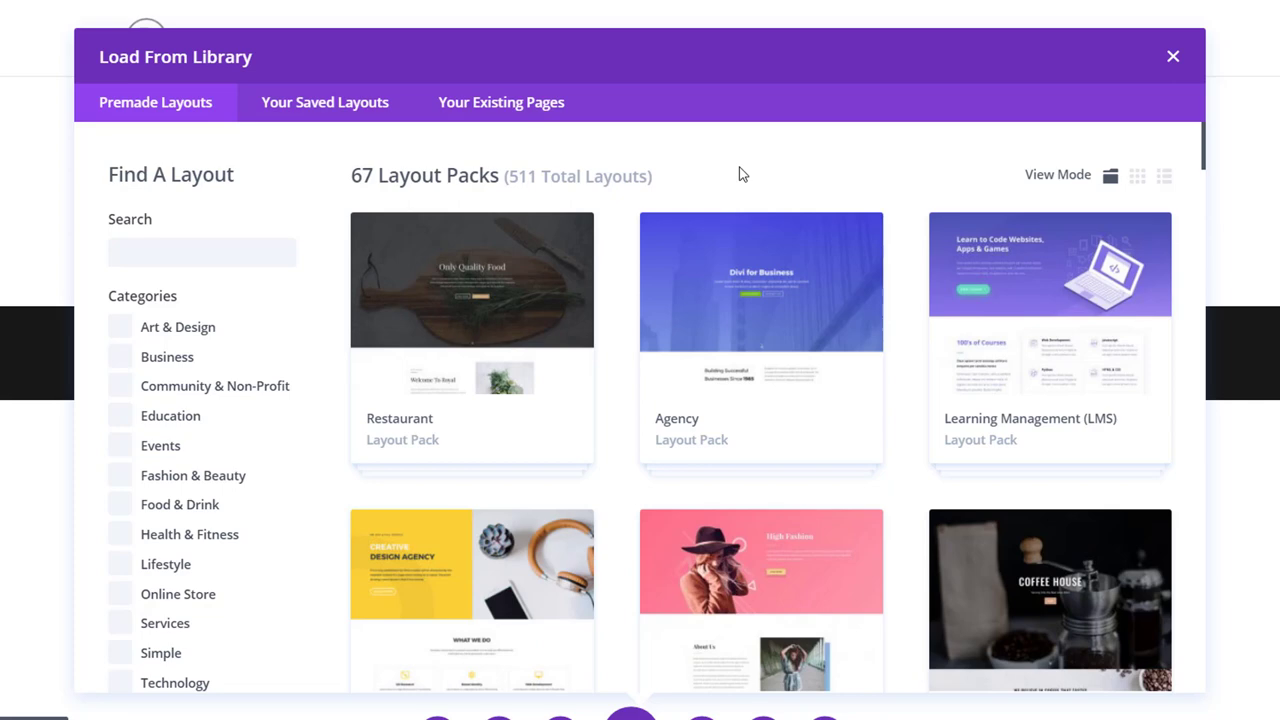
{"action": "scroll", "coordinate": [690, 174], "scroll_direction": "down", "scroll_amount": 2}
{"action": "scroll", "coordinate": [672, 229], "scroll_direction": "up", "scroll_amount": 2}
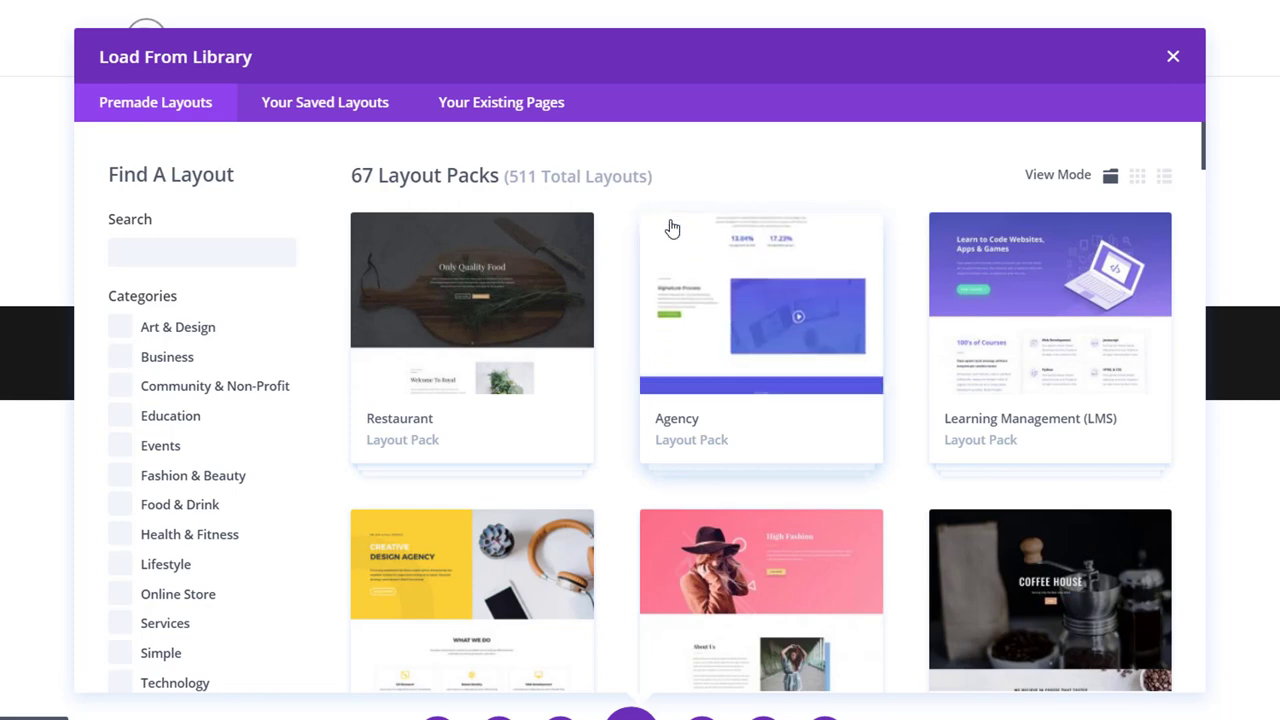
{"action": "scroll", "coordinate": [672, 229], "scroll_direction": "down", "scroll_amount": 2}
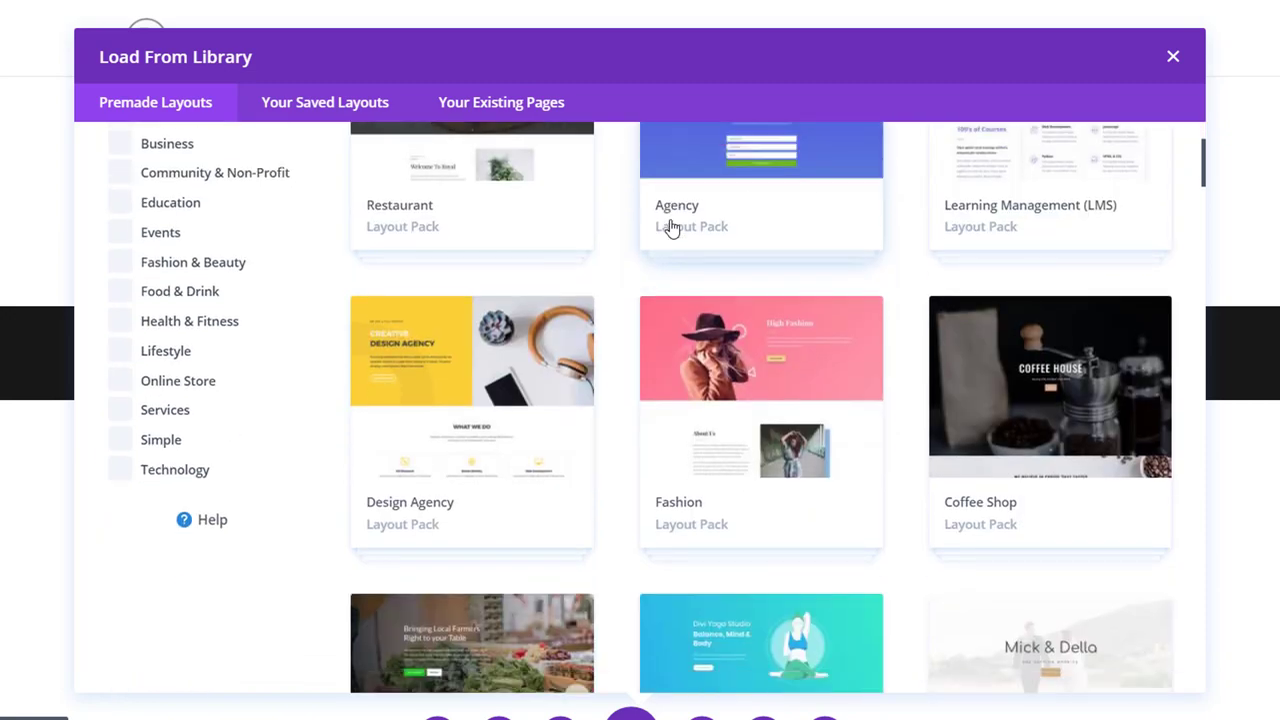
{"action": "scroll", "coordinate": [672, 229], "scroll_direction": "down", "scroll_amount": 5}
{"action": "scroll", "coordinate": [672, 230], "scroll_direction": "down", "scroll_amount": 3}
{"action": "scroll", "coordinate": [670, 233], "scroll_direction": "down", "scroll_amount": 5}
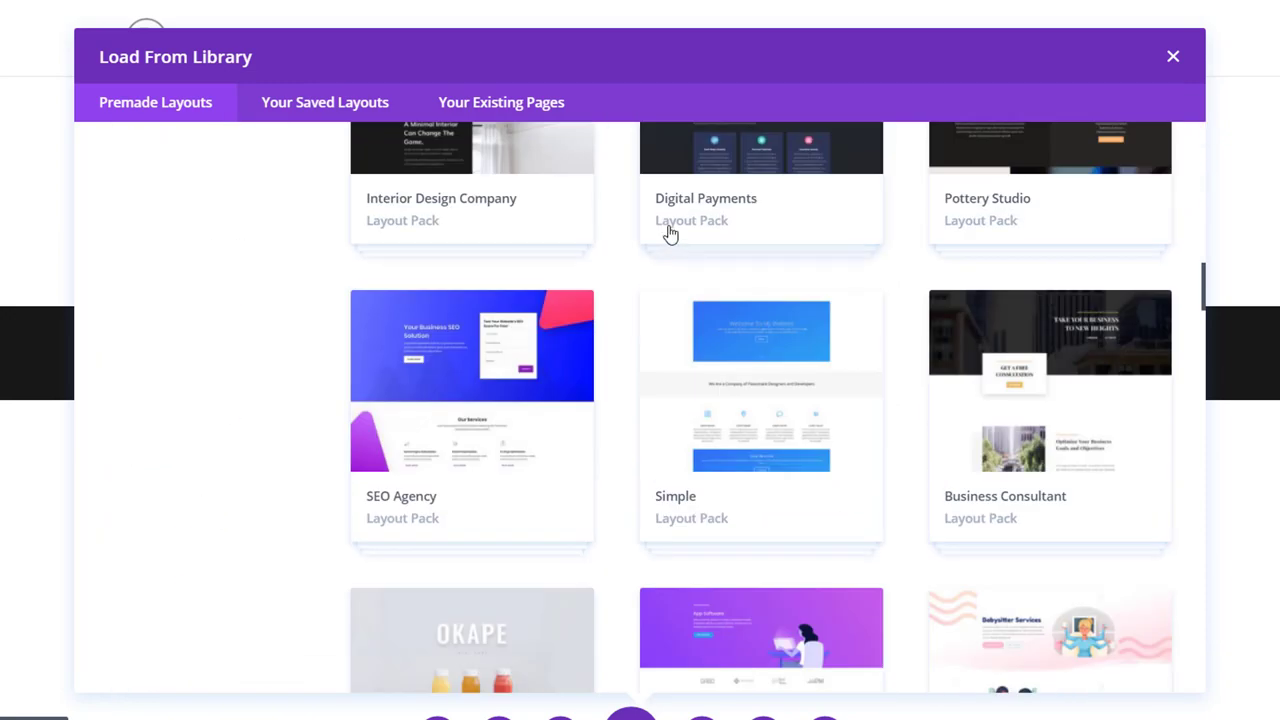
{"action": "scroll", "coordinate": [670, 233], "scroll_direction": "down", "scroll_amount": 5}
{"action": "scroll", "coordinate": [670, 233], "scroll_direction": "down", "scroll_amount": 1}
{"action": "scroll", "coordinate": [670, 233], "scroll_direction": "down", "scroll_amount": 5}
{"action": "scroll", "coordinate": [670, 233], "scroll_direction": "down", "scroll_amount": 5}
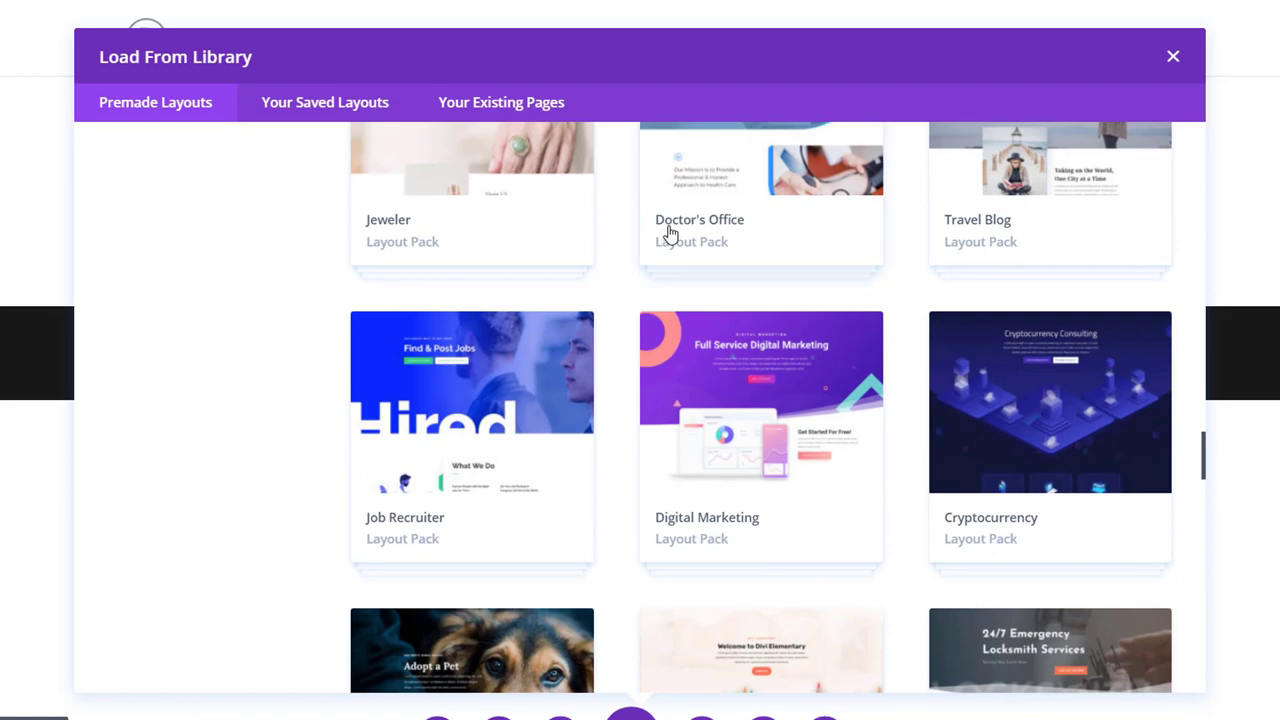
{"action": "scroll", "coordinate": [670, 233], "scroll_direction": "down", "scroll_amount": 5}
{"action": "scroll", "coordinate": [668, 235], "scroll_direction": "down", "scroll_amount": 5}
{"action": "scroll", "coordinate": [668, 238], "scroll_direction": "down", "scroll_amount": 2}
{"action": "scroll", "coordinate": [668, 244], "scroll_direction": "down", "scroll_amount": 5}
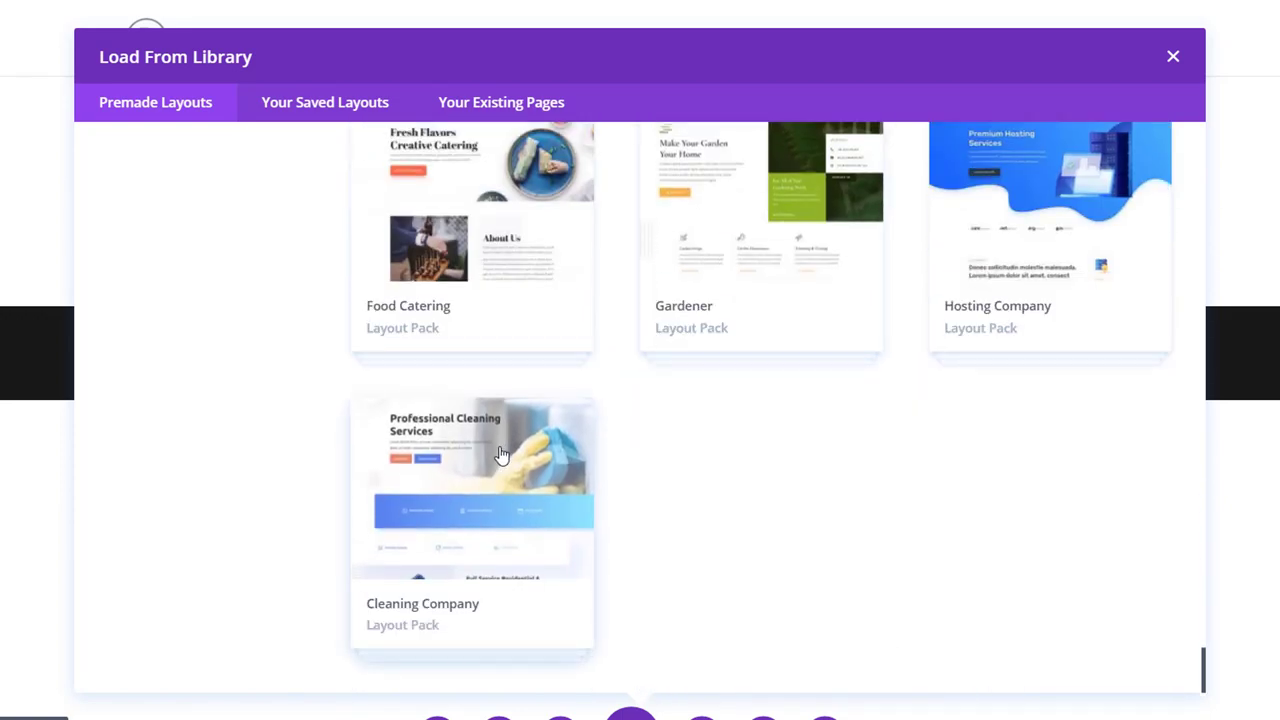
Open the Cleaning Company pack's details and its live demo in a new tab.
{"action": "left_click", "coordinate": [460, 512]}
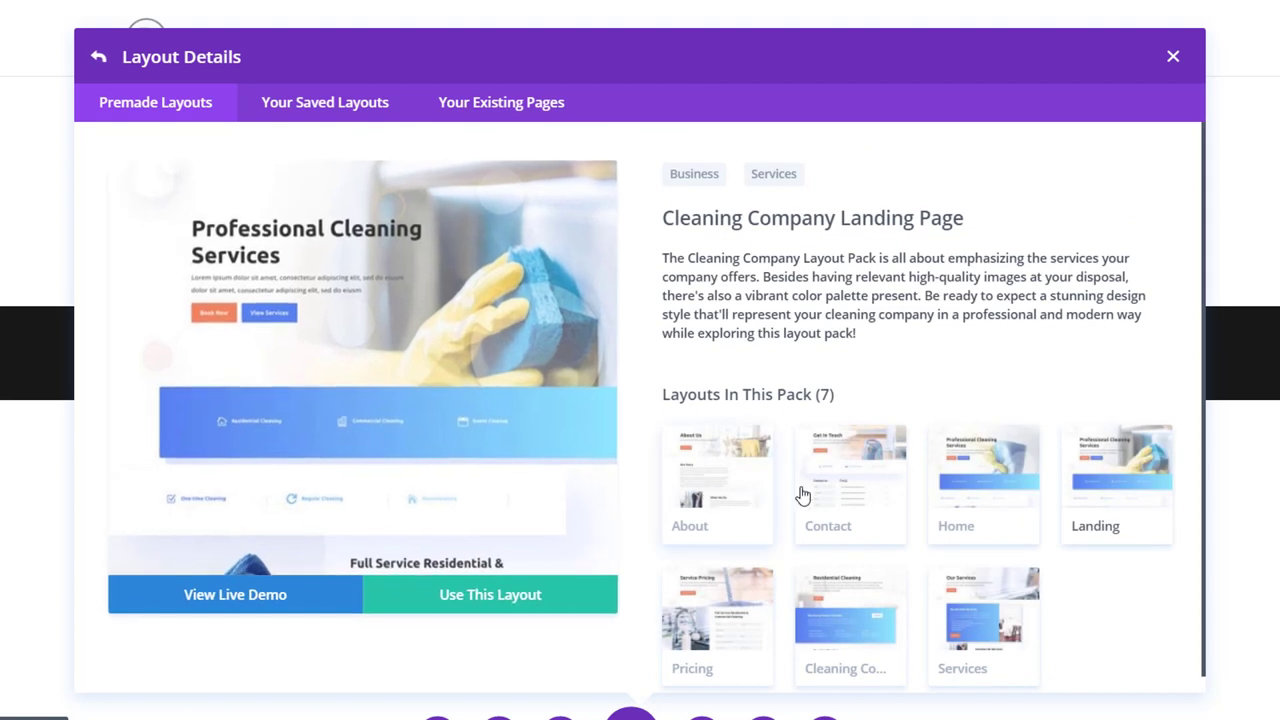
{"action": "scroll", "coordinate": [1043, 500], "scroll_direction": "down", "scroll_amount": 1}
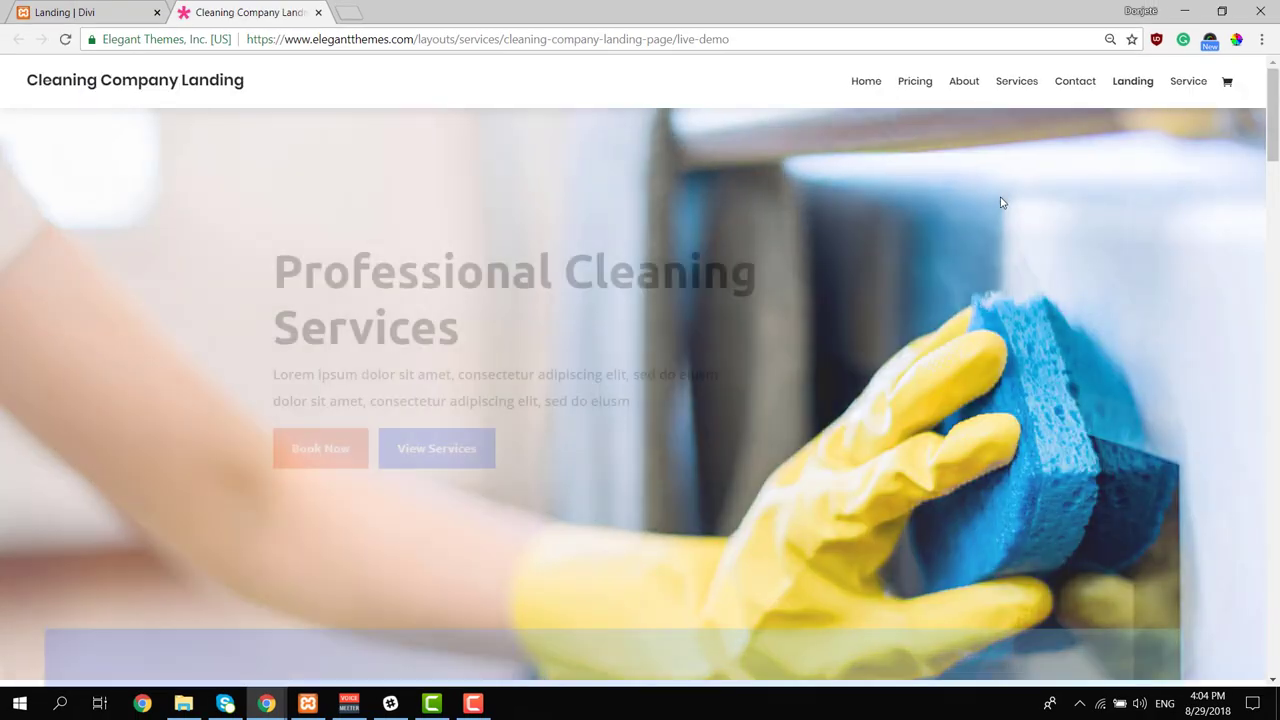
Scroll through the Cleaning Company landing demo and the Services demo down to General Services.
{"action": "scroll", "coordinate": [1002, 203], "scroll_direction": "down", "scroll_amount": 3}
{"action": "scroll", "coordinate": [1000, 205], "scroll_direction": "down", "scroll_amount": 2}
{"action": "scroll", "coordinate": [1000, 205], "scroll_direction": "down", "scroll_amount": 2}
{"action": "scroll", "coordinate": [997, 208], "scroll_direction": "down", "scroll_amount": 1}
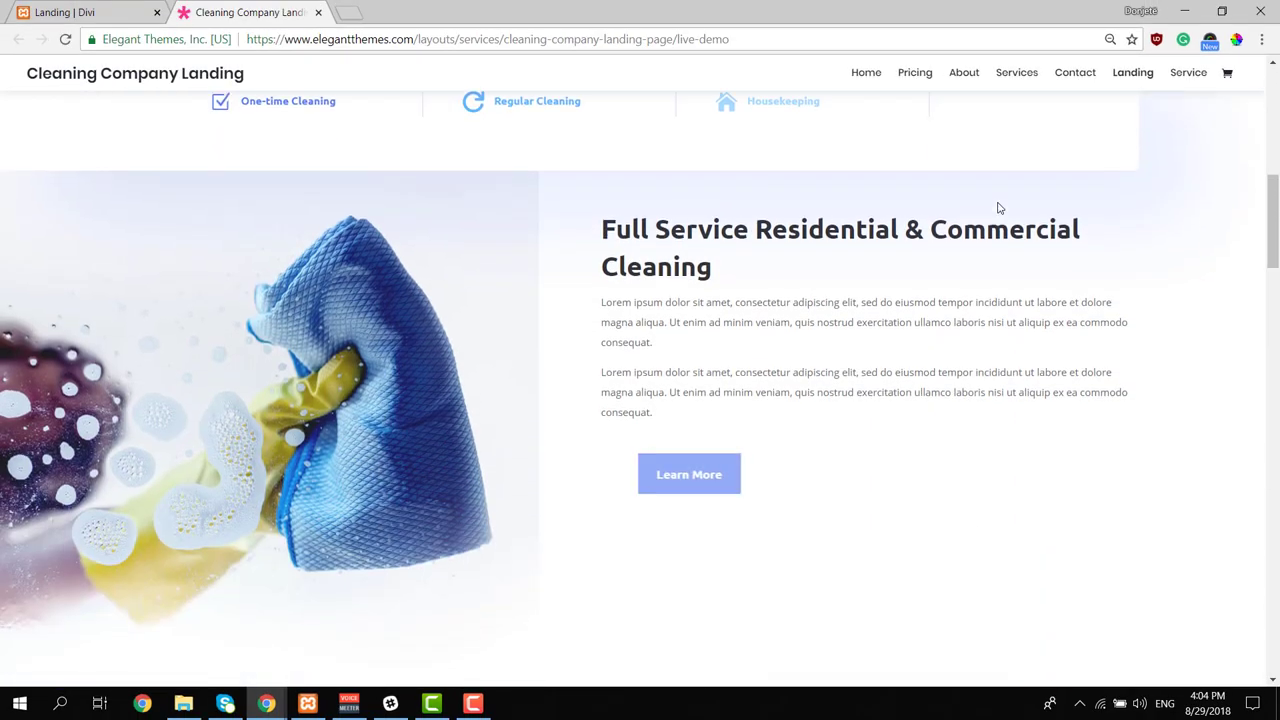
{"action": "scroll", "coordinate": [997, 208], "scroll_direction": "down", "scroll_amount": 3}
{"action": "scroll", "coordinate": [997, 208], "scroll_direction": "down", "scroll_amount": 2}
{"action": "scroll", "coordinate": [997, 208], "scroll_direction": "down", "scroll_amount": 3}
{"action": "scroll", "coordinate": [997, 208], "scroll_direction": "down", "scroll_amount": 3}
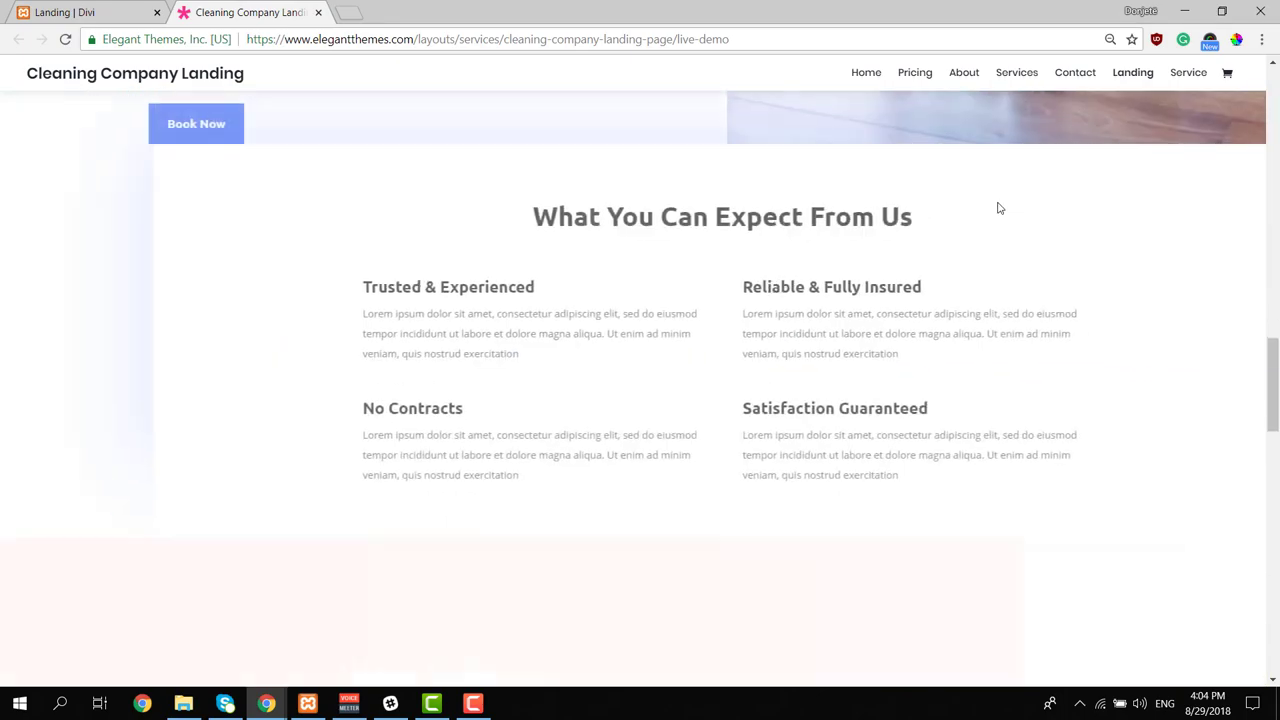
{"action": "scroll", "coordinate": [997, 208], "scroll_direction": "down", "scroll_amount": 1}
{"action": "scroll", "coordinate": [997, 208], "scroll_direction": "down", "scroll_amount": 3}
{"action": "scroll", "coordinate": [997, 208], "scroll_direction": "down", "scroll_amount": 4}
{"action": "scroll", "coordinate": [997, 208], "scroll_direction": "down", "scroll_amount": 2}
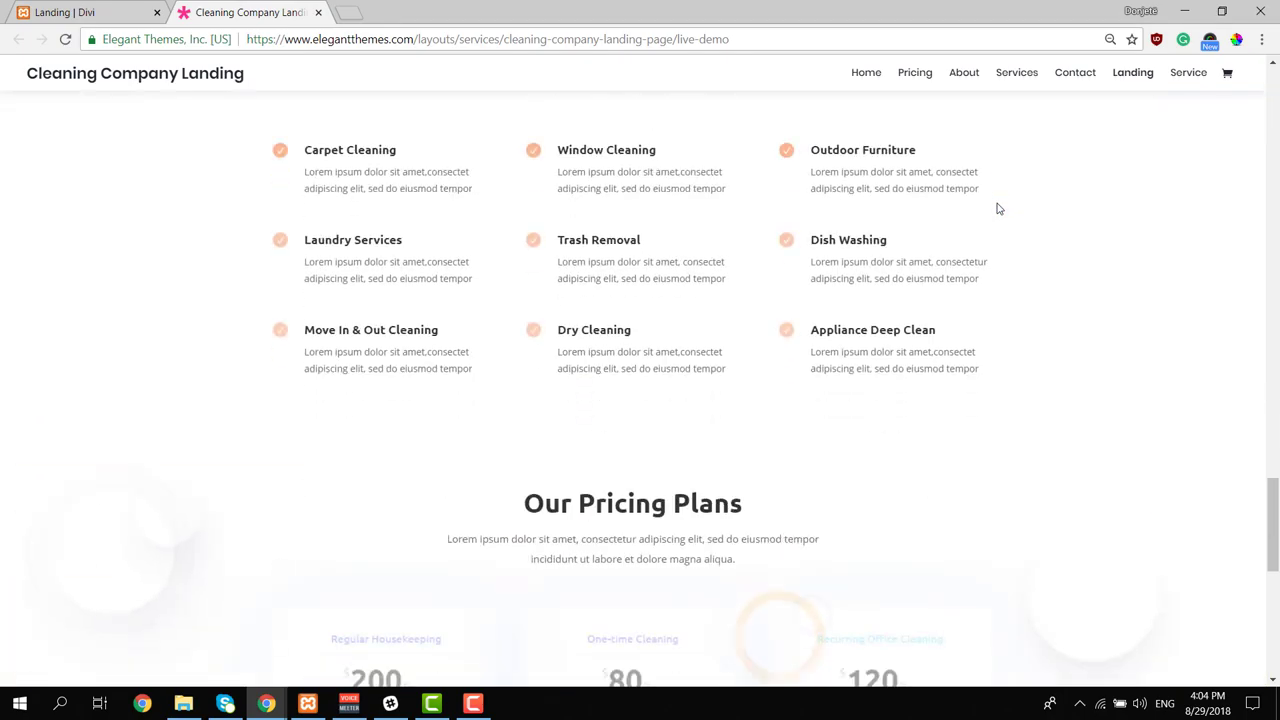
{"action": "scroll", "coordinate": [997, 208], "scroll_direction": "down", "scroll_amount": 3}
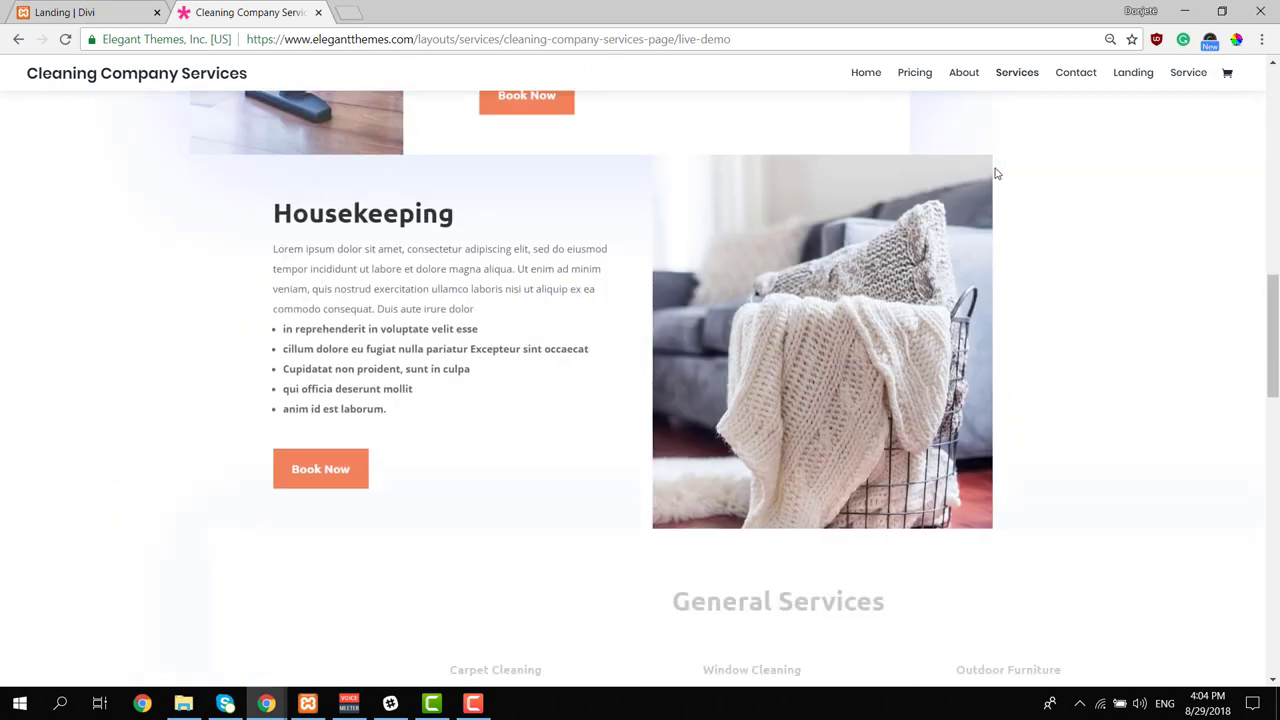
{"action": "scroll", "coordinate": [993, 177], "scroll_direction": "down", "scroll_amount": 5}
{"action": "scroll", "coordinate": [990, 182], "scroll_direction": "down", "scroll_amount": 10}
{"action": "scroll", "coordinate": [900, 200], "scroll_direction": "up", "scroll_amount": 2}
{"action": "scroll", "coordinate": [755, 228], "scroll_direction": "up", "scroll_amount": 8}
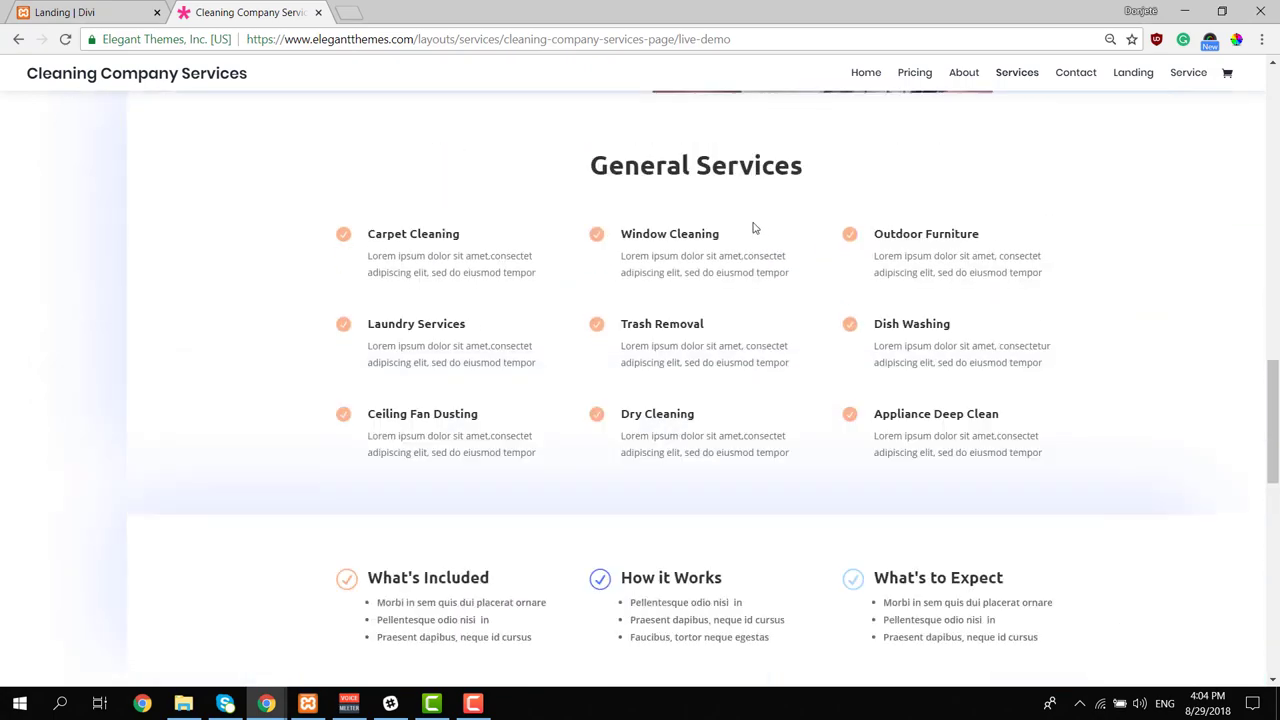
Back on the Landing | Divi tab, apply the Cleaning Company landing layout with Use This Layout.
{"action": "left_click", "coordinate": [89, 8]}
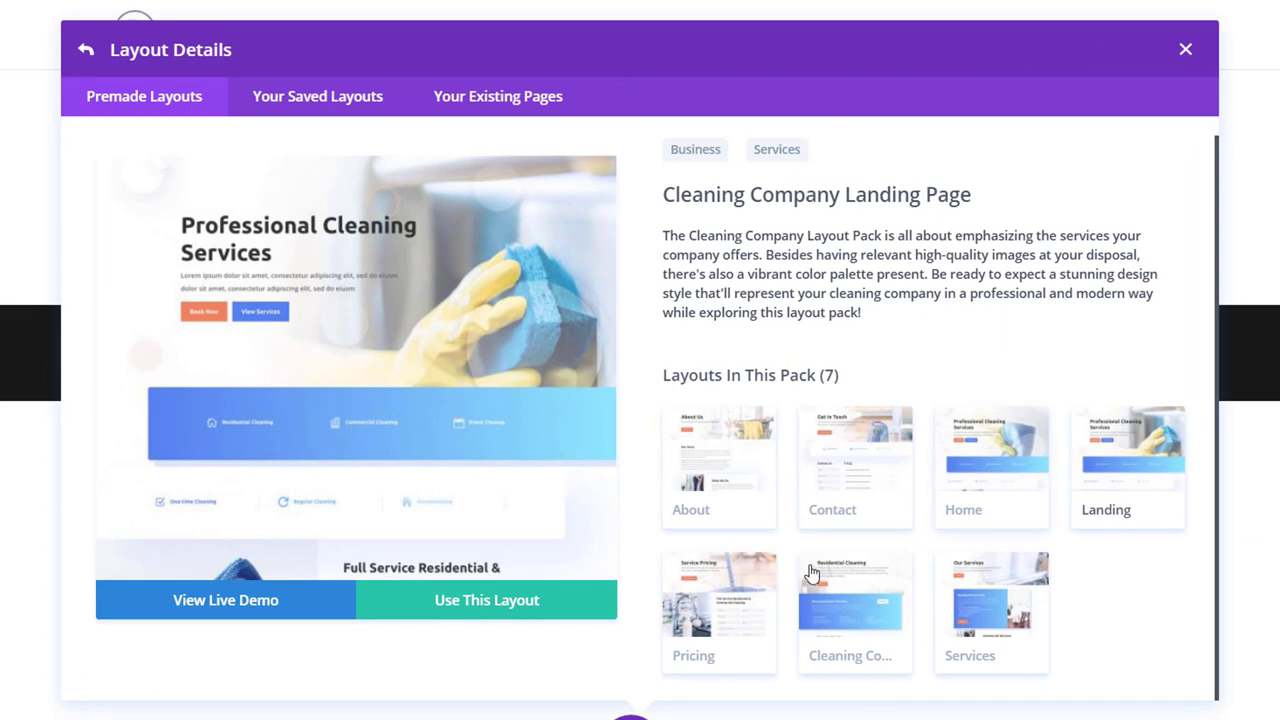
{"action": "left_click", "coordinate": [474, 605]}
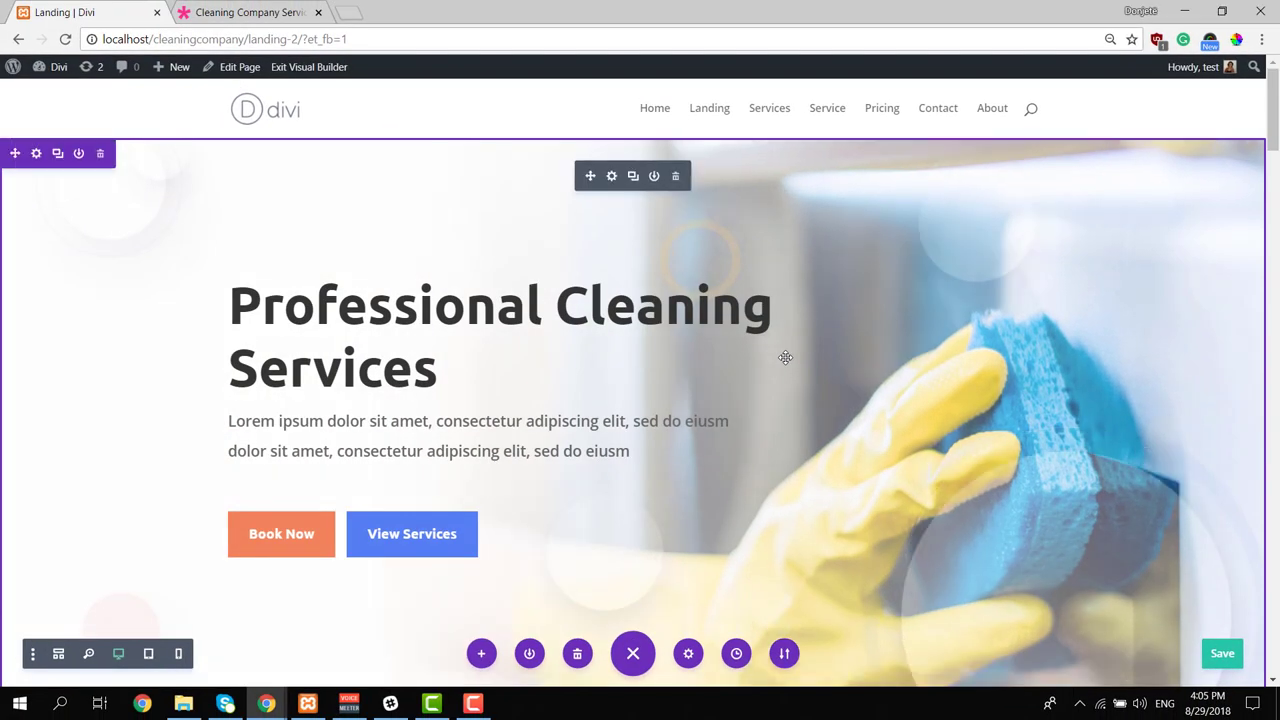
Briefly open and close the Professional Cleaning Services Fullwidth Header's settings.
{"action": "scroll", "coordinate": [787, 357], "scroll_direction": "down", "scroll_amount": 3}
{"action": "scroll", "coordinate": [785, 360], "scroll_direction": "up", "scroll_amount": 3}
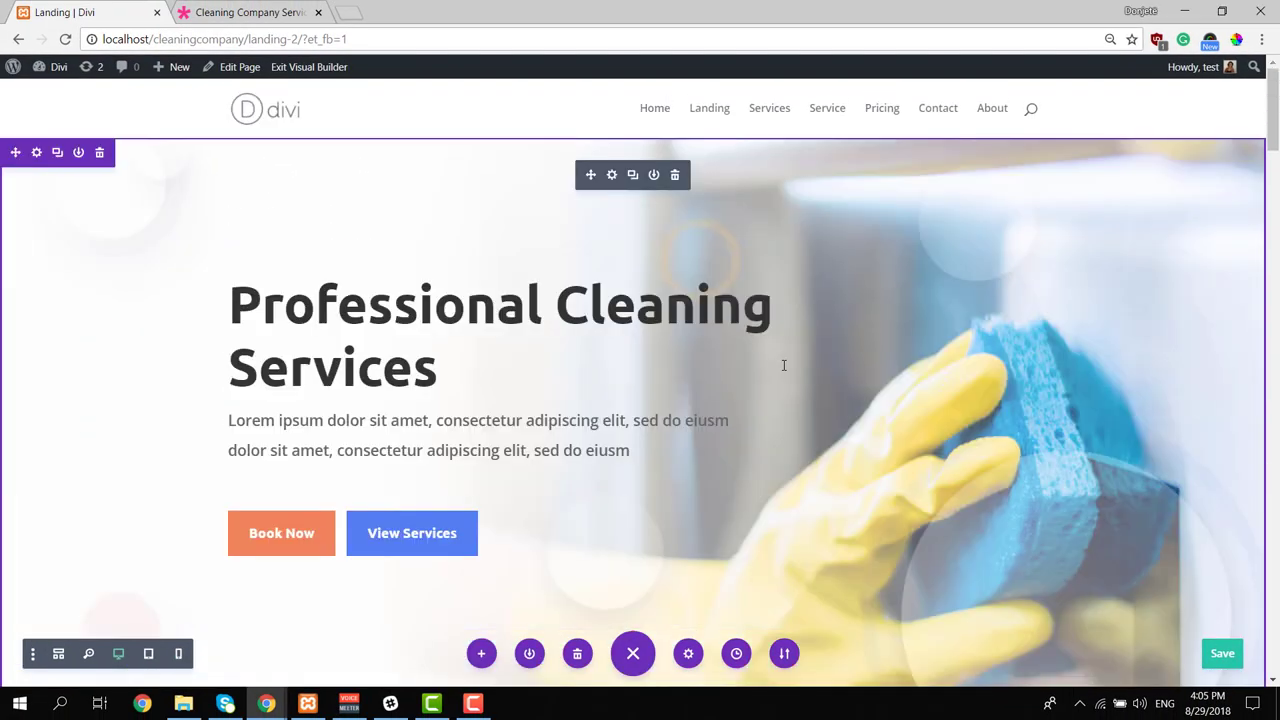
{"action": "scroll", "coordinate": [783, 367], "scroll_direction": "down", "scroll_amount": 2}
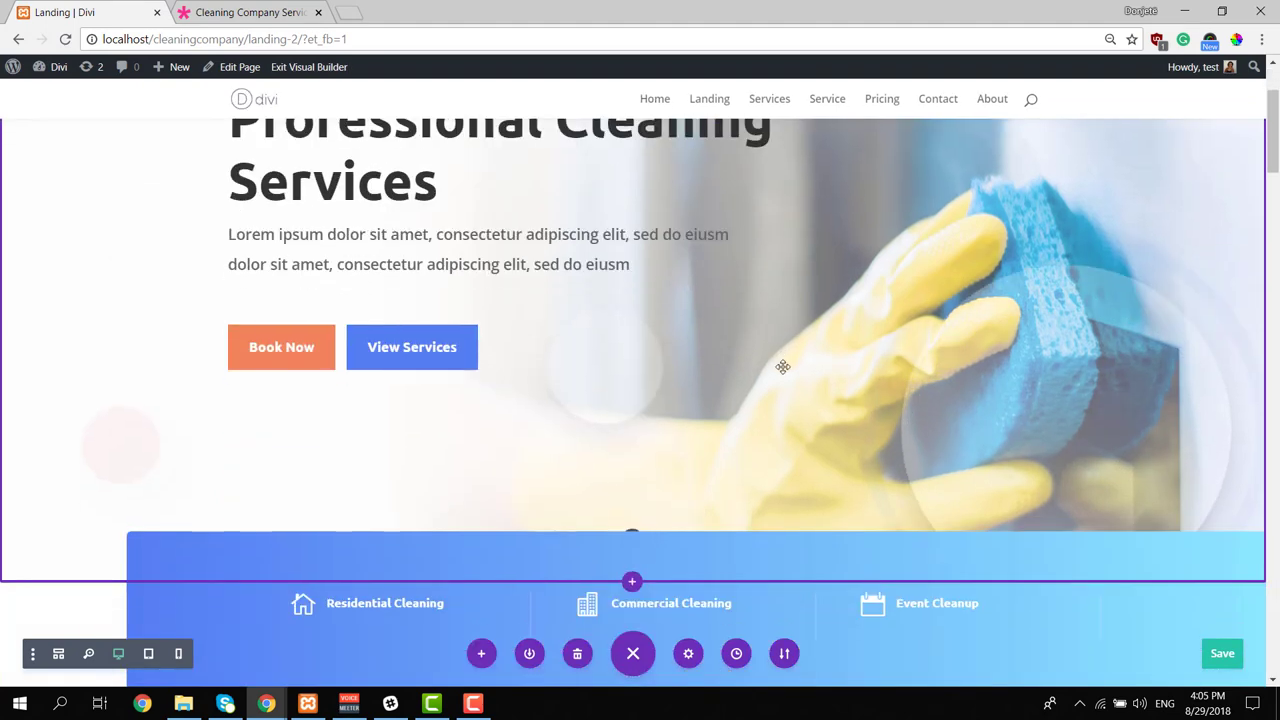
{"action": "scroll", "coordinate": [783, 367], "scroll_direction": "up", "scroll_amount": 2}
{"action": "scroll", "coordinate": [783, 367], "scroll_direction": "down", "scroll_amount": 1}
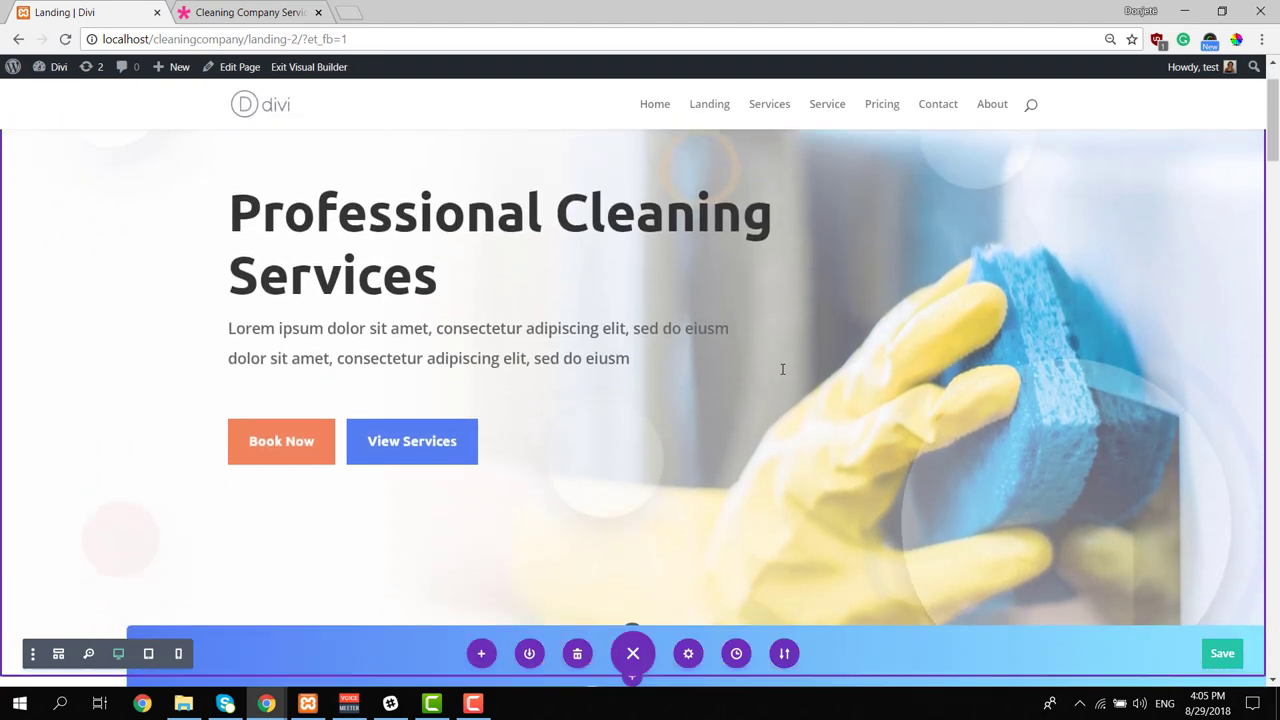
{"action": "scroll", "coordinate": [783, 367], "scroll_direction": "up", "scroll_amount": 1}
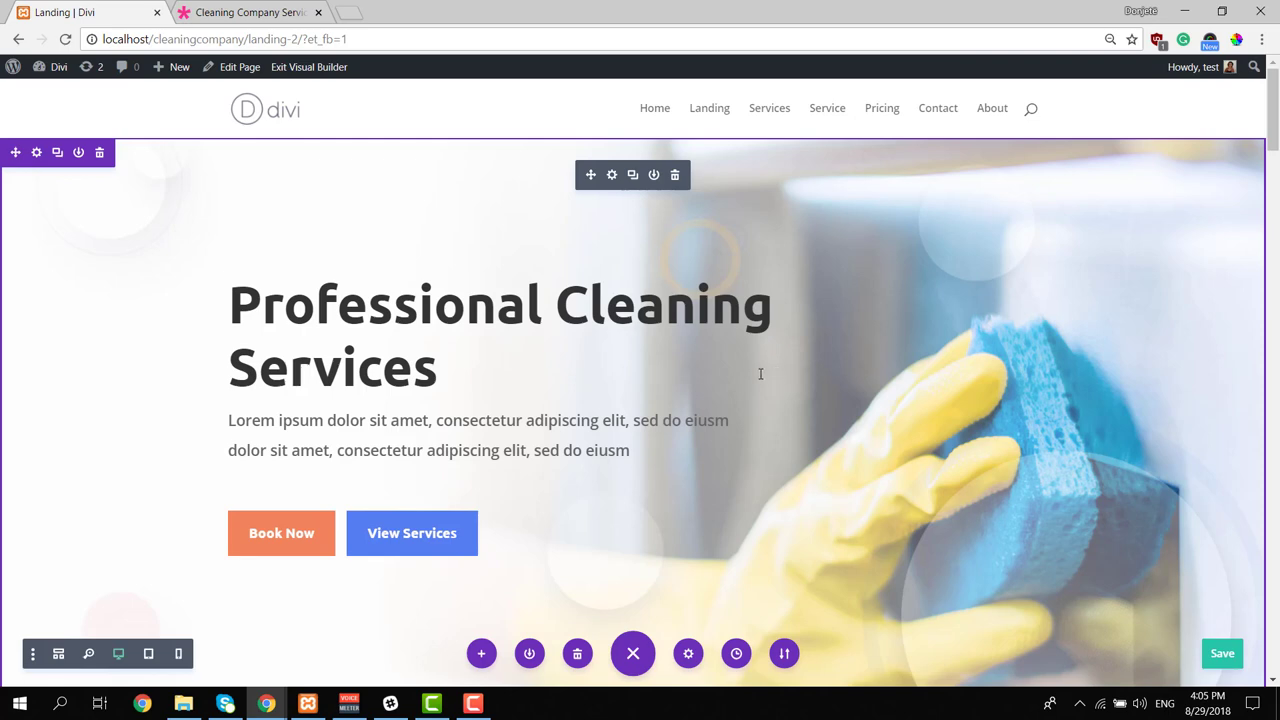
{"action": "left_click", "coordinate": [612, 175]}
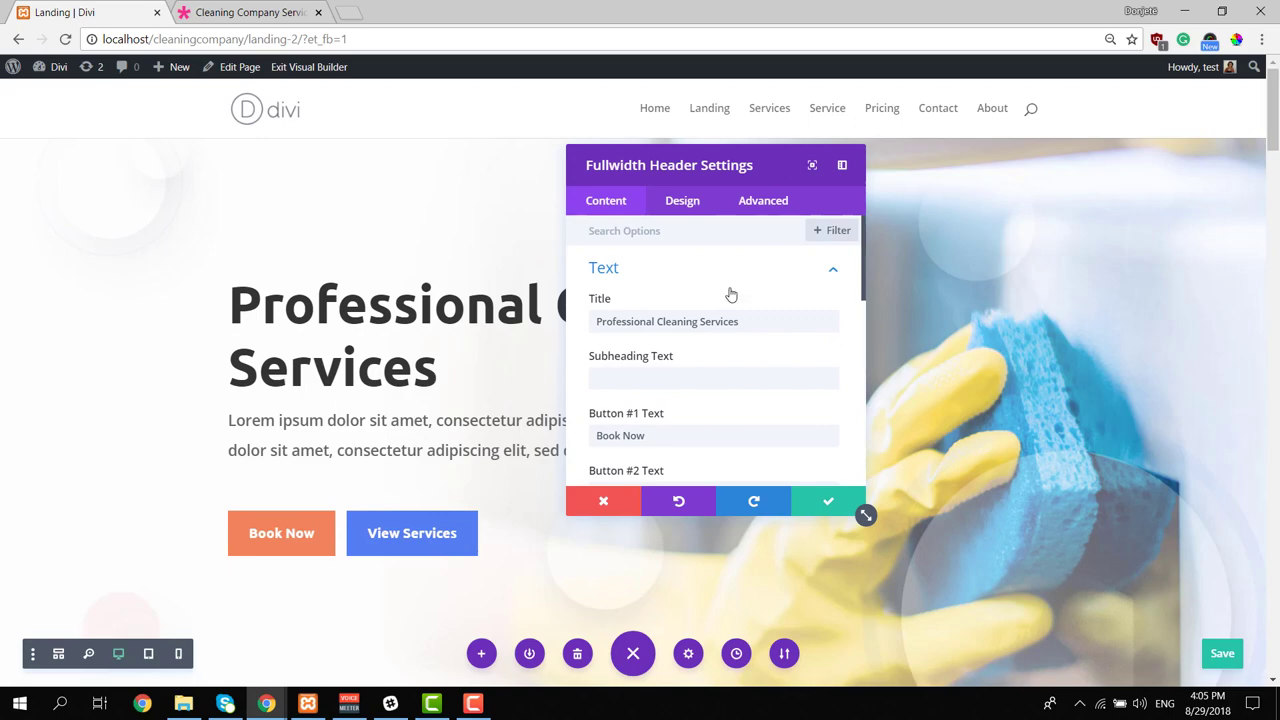
{"action": "left_click", "coordinate": [826, 502]}
Scroll through the Cleaning Company layout and return to the Professional Cleaning Services hero.
{"action": "scroll", "coordinate": [796, 389], "scroll_direction": "down", "scroll_amount": 5}
{"action": "scroll", "coordinate": [798, 388], "scroll_direction": "down", "scroll_amount": 4}
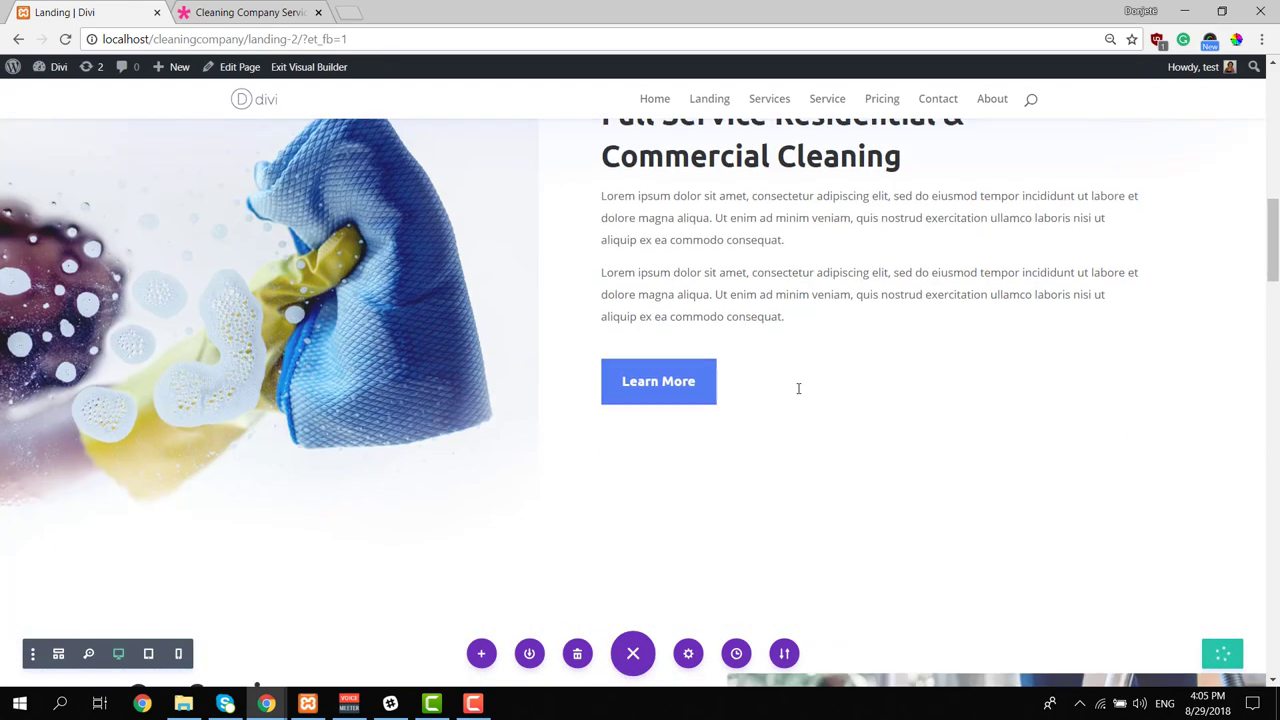
{"action": "scroll", "coordinate": [798, 388], "scroll_direction": "down", "scroll_amount": 3}
{"action": "scroll", "coordinate": [798, 388], "scroll_direction": "down", "scroll_amount": 3}
{"action": "scroll", "coordinate": [797, 388], "scroll_direction": "up", "scroll_amount": 2}
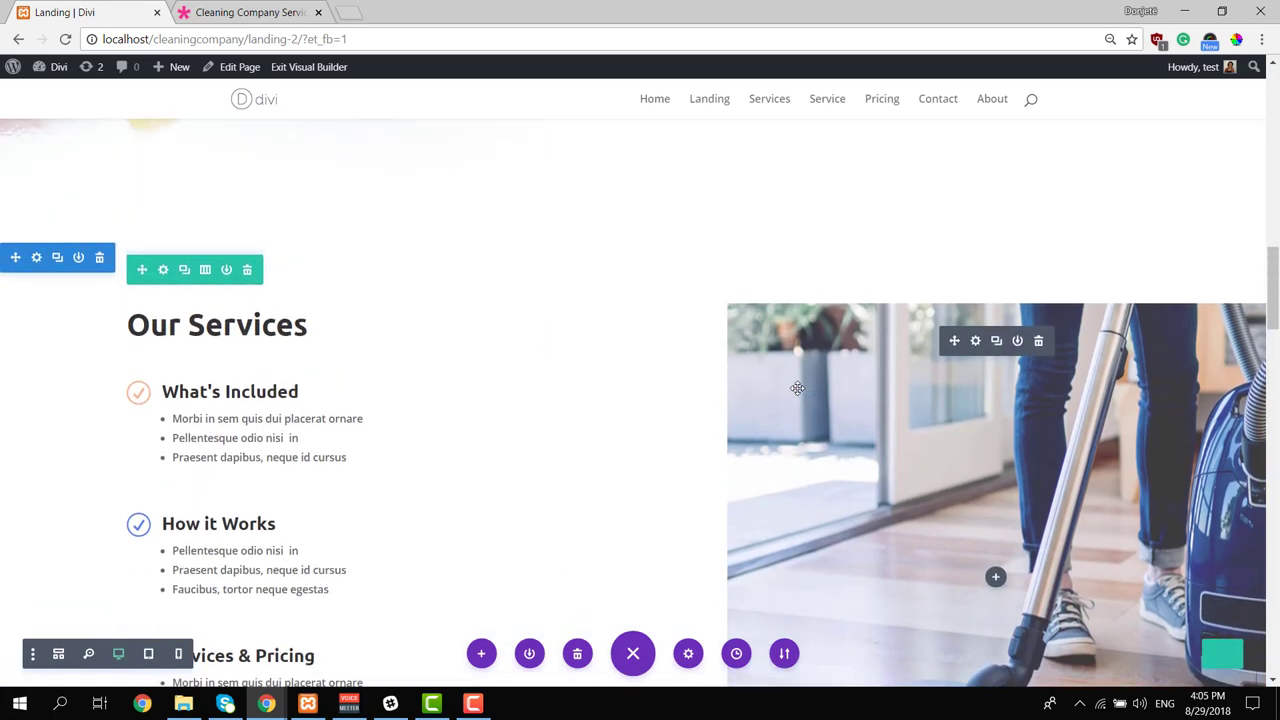
{"action": "scroll", "coordinate": [797, 388], "scroll_direction": "up", "scroll_amount": 3}
{"action": "scroll", "coordinate": [797, 388], "scroll_direction": "up", "scroll_amount": 3}
{"action": "scroll", "coordinate": [798, 388], "scroll_direction": "up", "scroll_amount": 4}
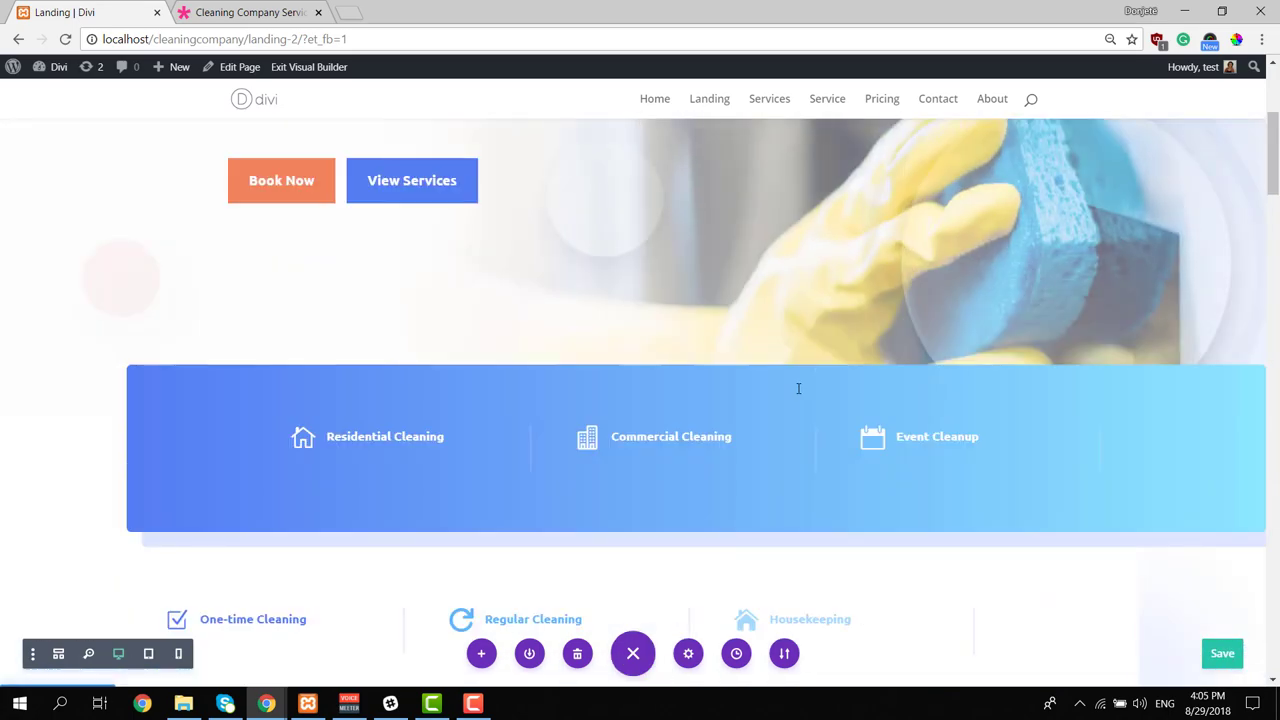
{"action": "scroll", "coordinate": [798, 388], "scroll_direction": "up", "scroll_amount": 2}
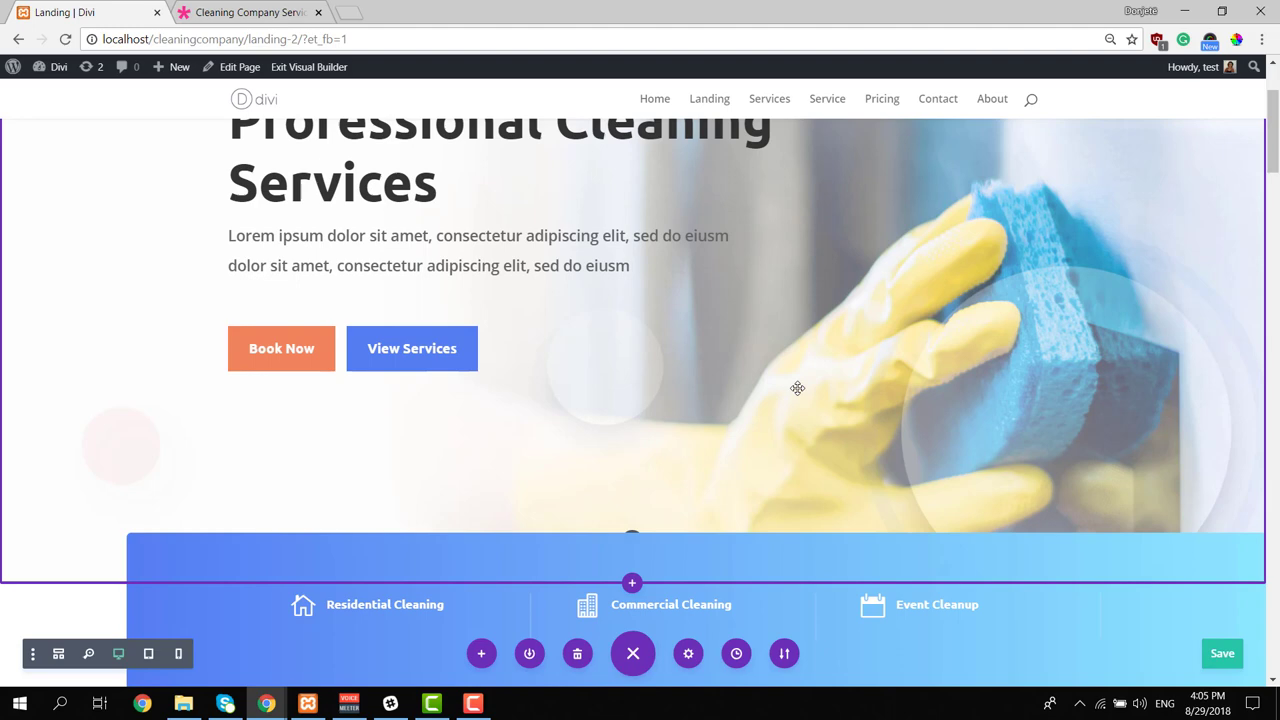
{"action": "scroll", "coordinate": [798, 388], "scroll_direction": "up", "scroll_amount": 1}
{"action": "scroll", "coordinate": [797, 388], "scroll_direction": "down", "scroll_amount": 2}
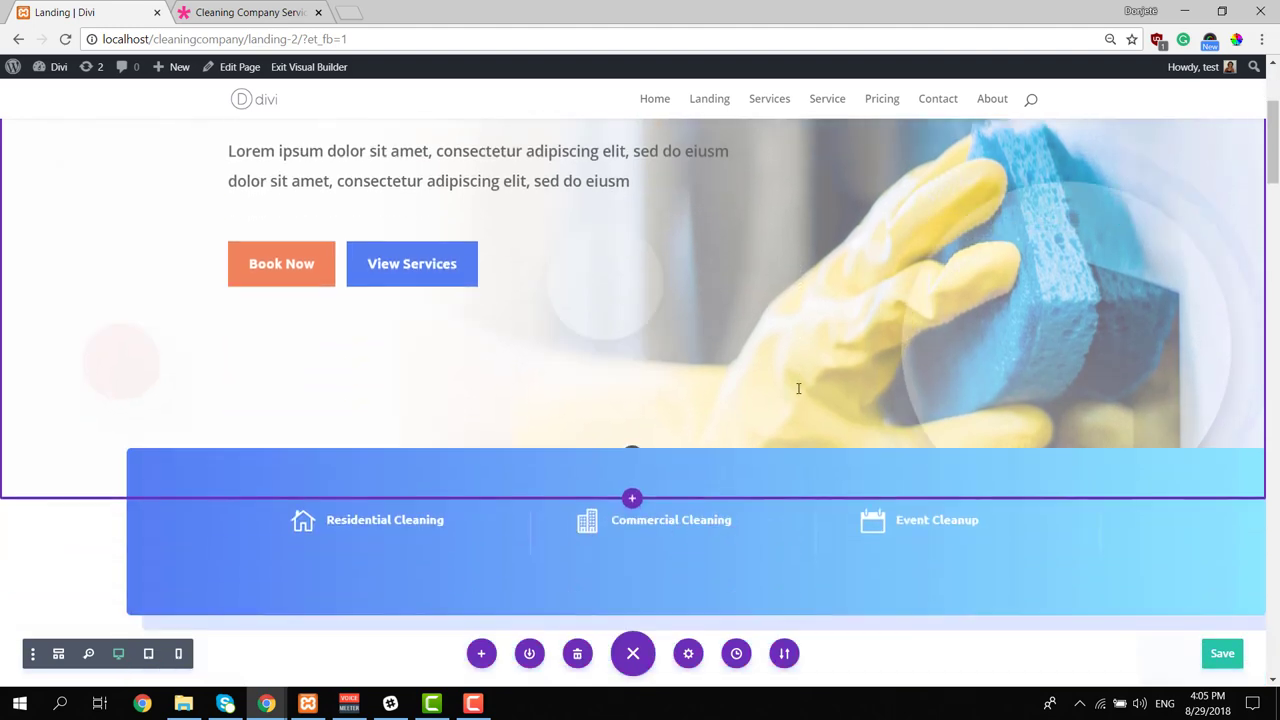
{"action": "scroll", "coordinate": [797, 388], "scroll_direction": "up", "scroll_amount": 3}
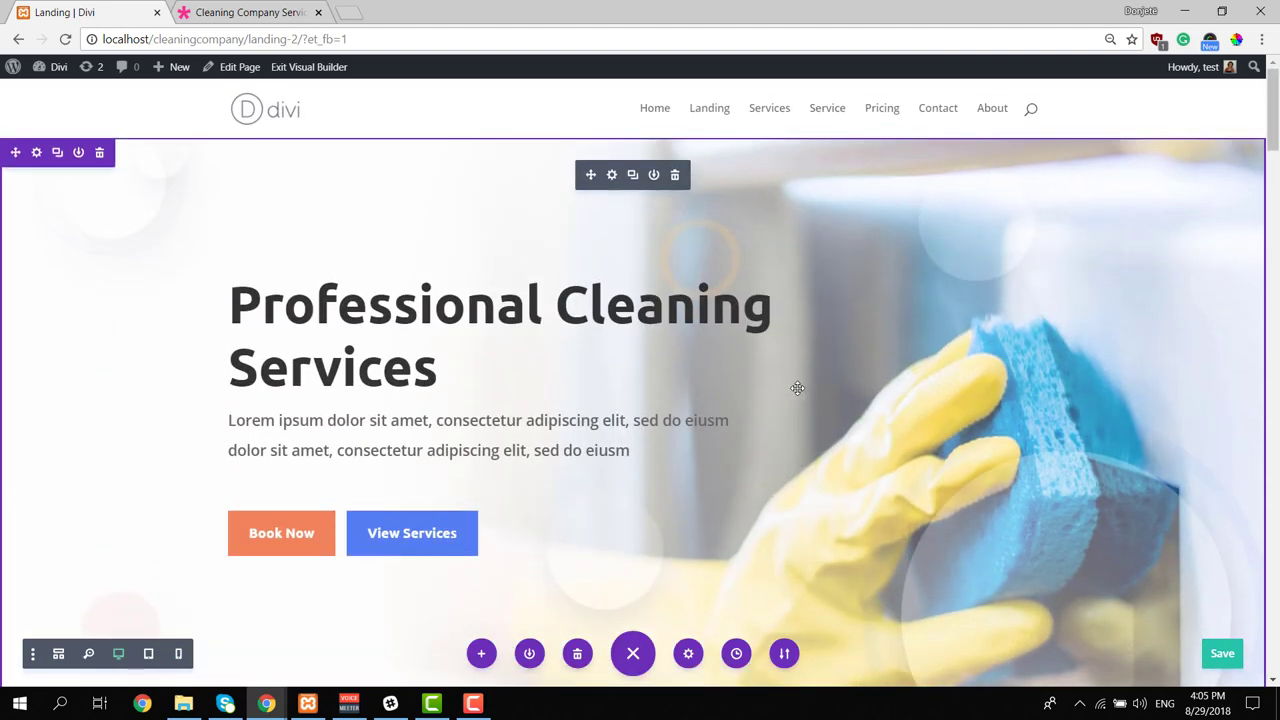
{"action": "scroll", "coordinate": [797, 388], "scroll_direction": "down", "scroll_amount": 2}
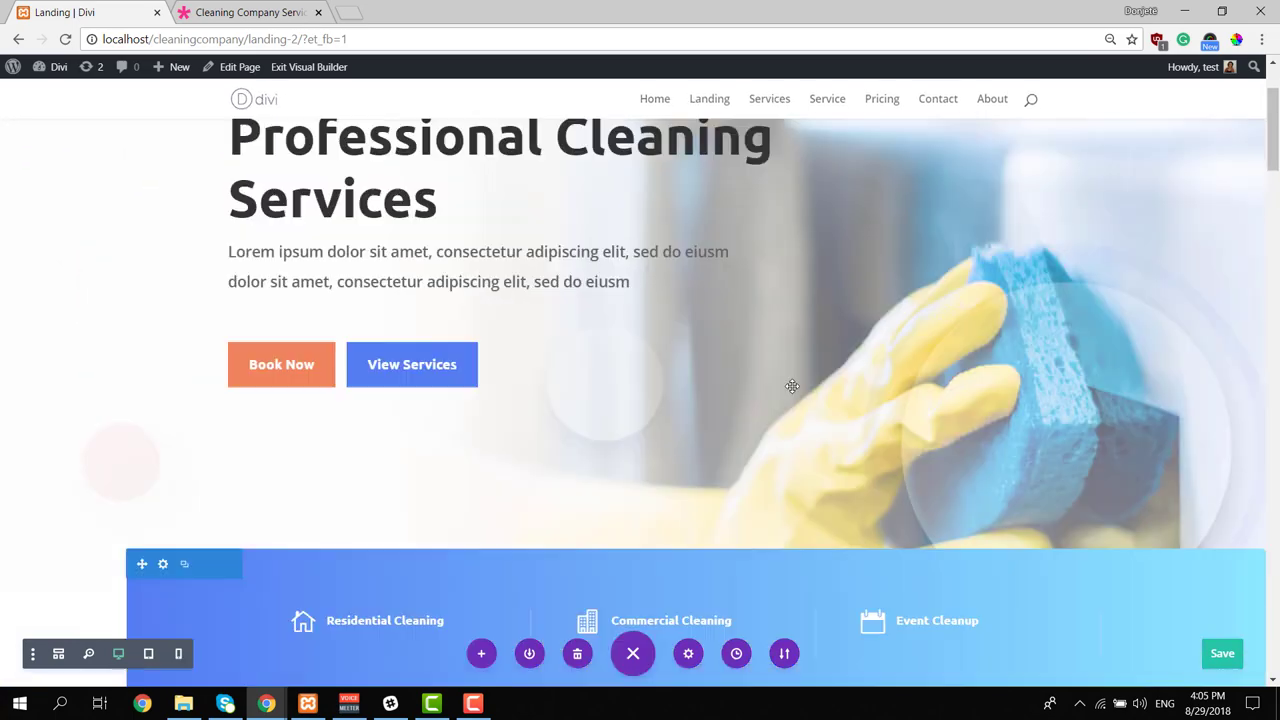
{"action": "scroll", "coordinate": [760, 368], "scroll_direction": "up", "scroll_amount": 2}
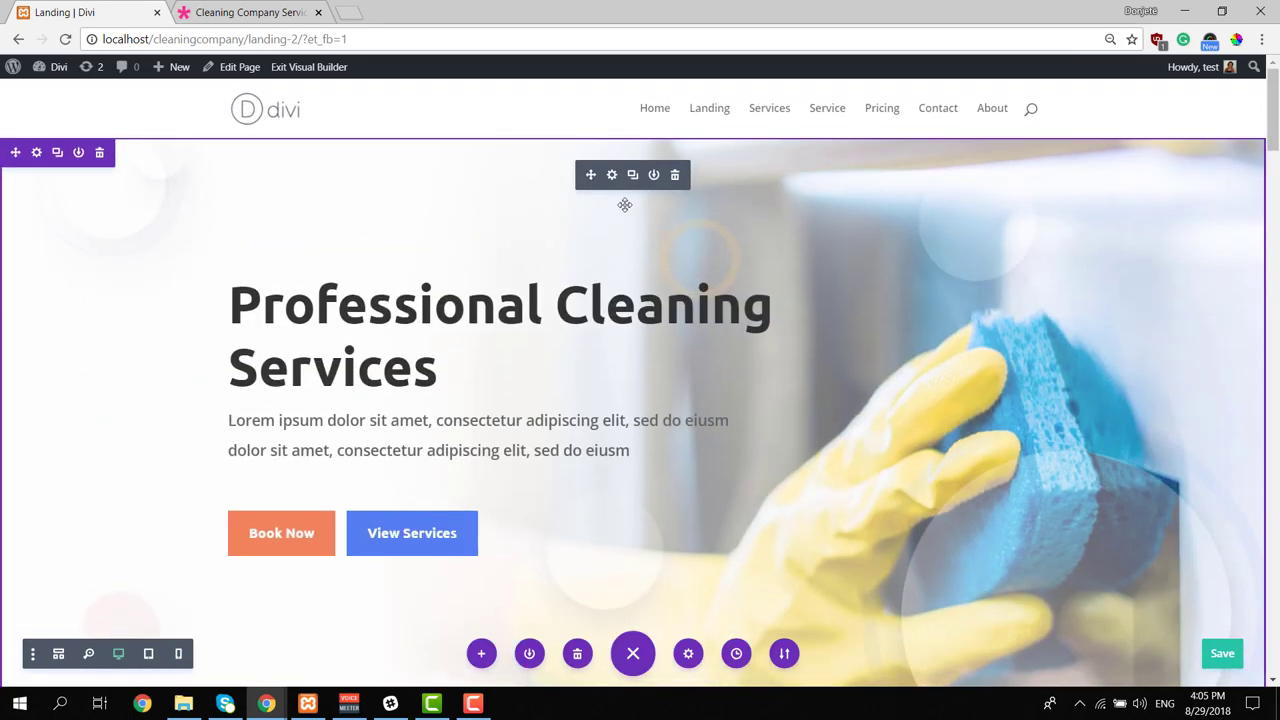
Reopen the hero header settings and show its Design Title Text options, right-clicking the Ubuntu Title Font.
{"action": "left_click", "coordinate": [614, 176]}
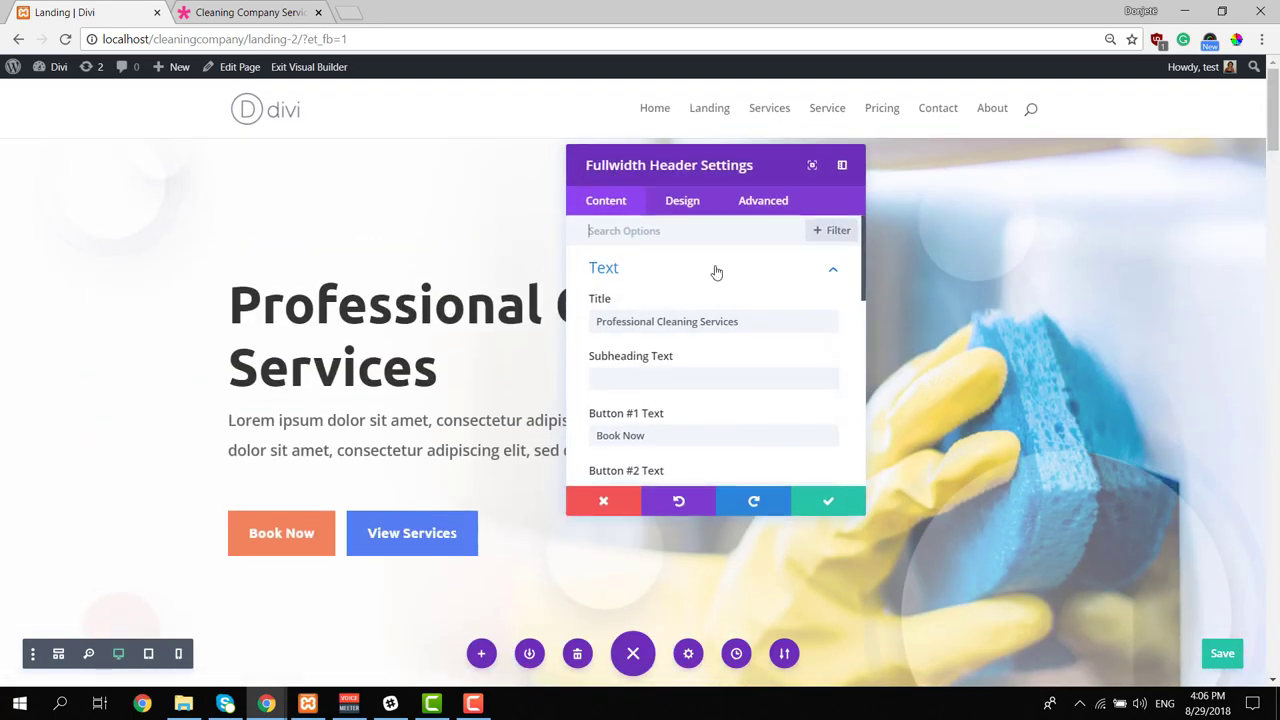
{"action": "left_click_drag", "start_coordinate": [704, 176], "coordinate": [822, 220]}
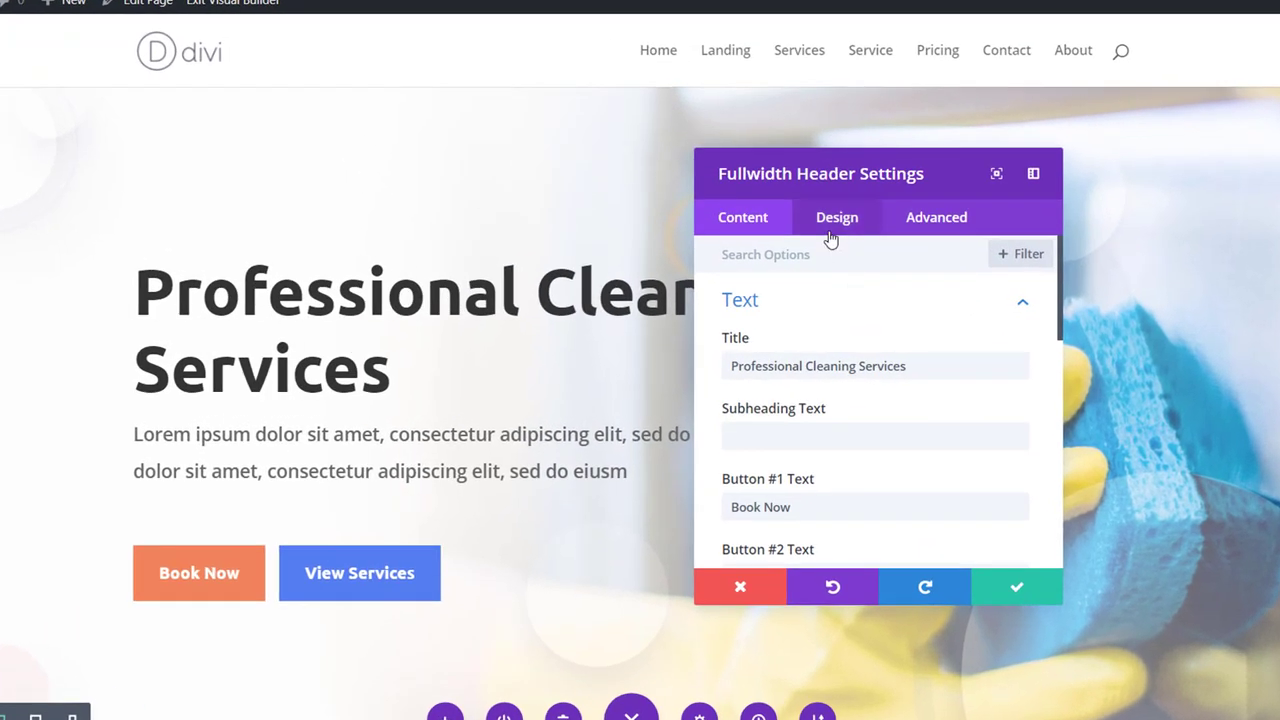
{"action": "left_click", "coordinate": [830, 238]}
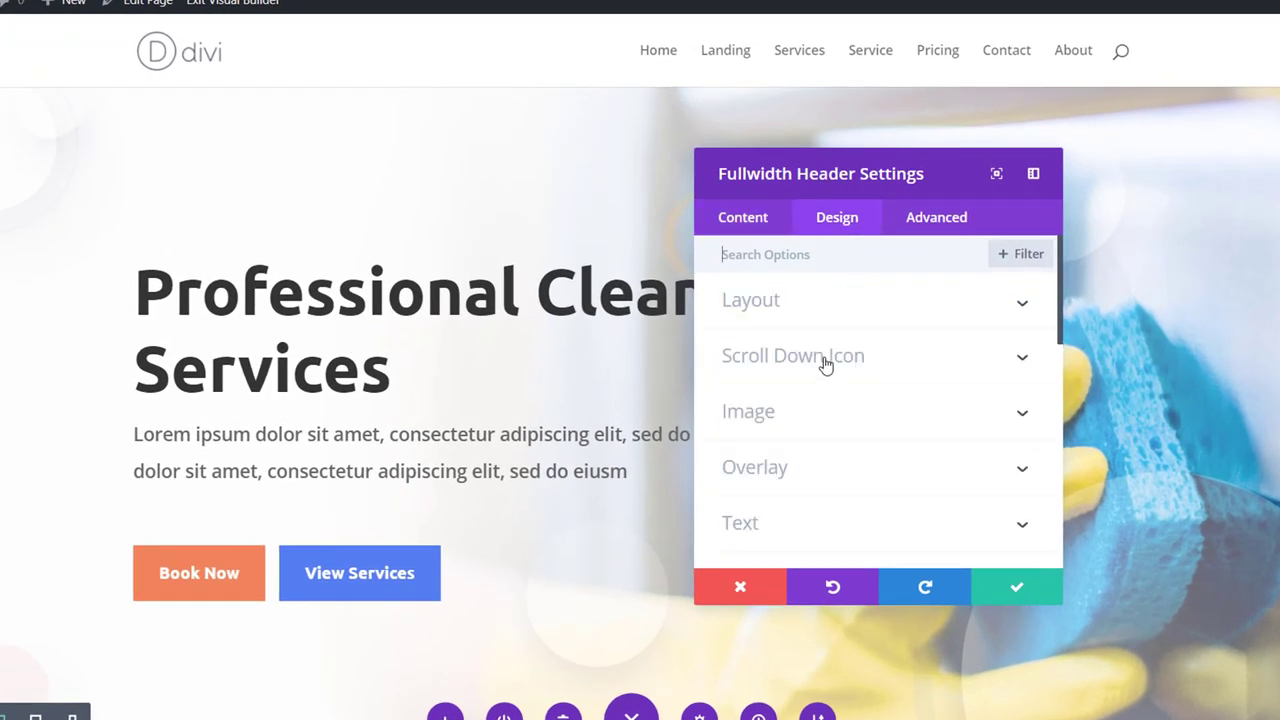
{"action": "scroll", "coordinate": [826, 411], "scroll_direction": "down", "scroll_amount": 1}
{"action": "scroll", "coordinate": [820, 397], "scroll_direction": "down", "scroll_amount": 3}
{"action": "left_click", "coordinate": [820, 386]}
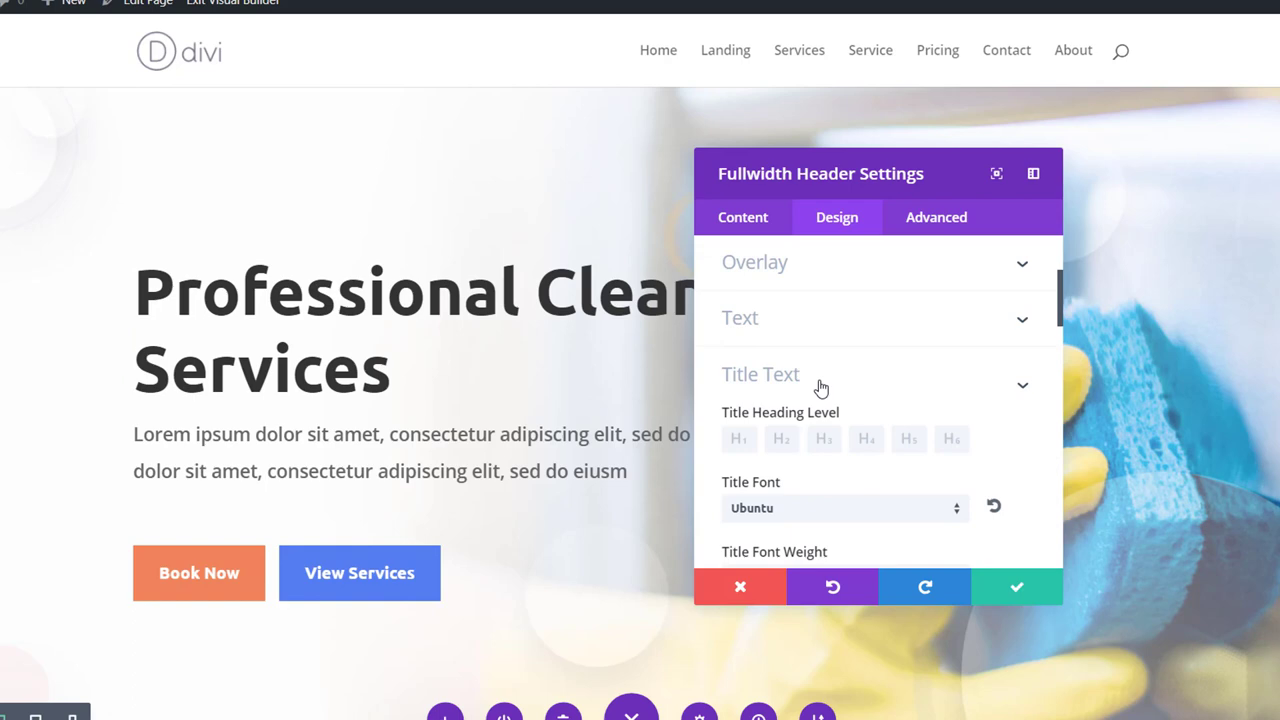
{"action": "scroll", "coordinate": [829, 391], "scroll_direction": "down", "scroll_amount": 2}
{"action": "scroll", "coordinate": [800, 350], "scroll_direction": "down", "scroll_amount": 2}
{"action": "scroll", "coordinate": [787, 350], "scroll_direction": "up", "scroll_amount": 2}
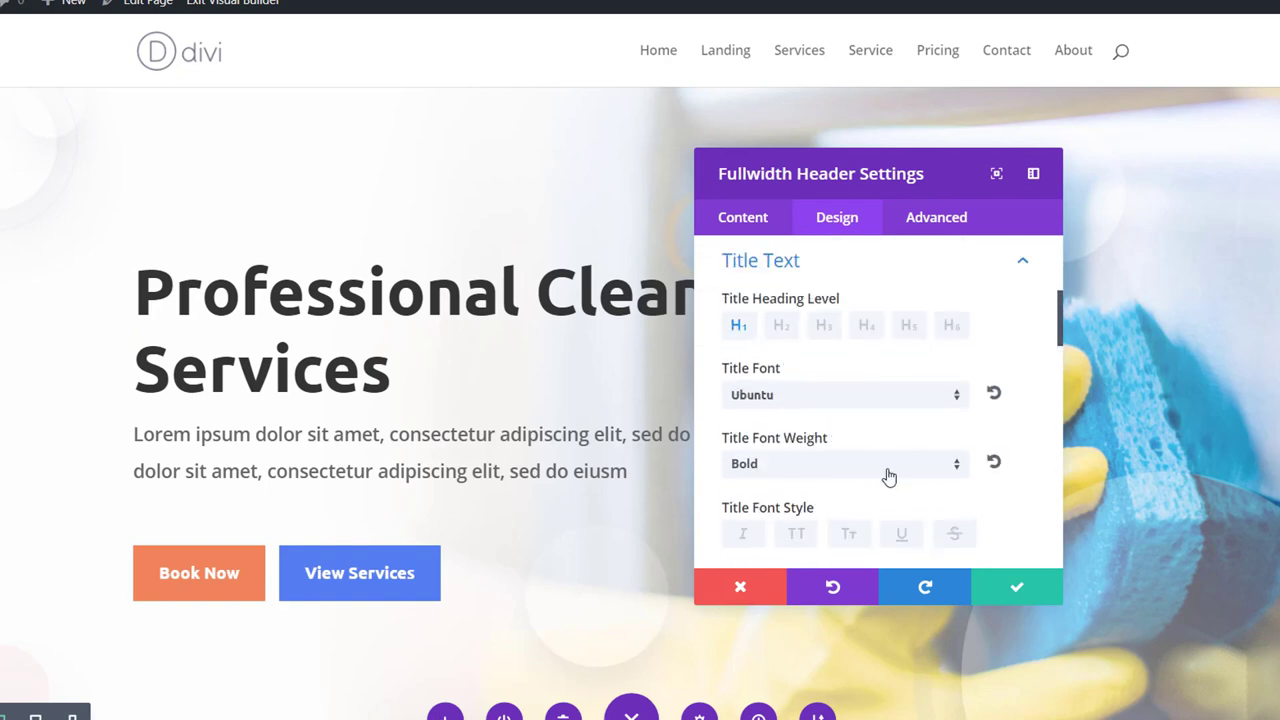
{"action": "right_click", "coordinate": [793, 372]}
Find & Replace the Ubuntu title font with Arial, scoped to This Page.
{"action": "left_click", "coordinate": [793, 340]}
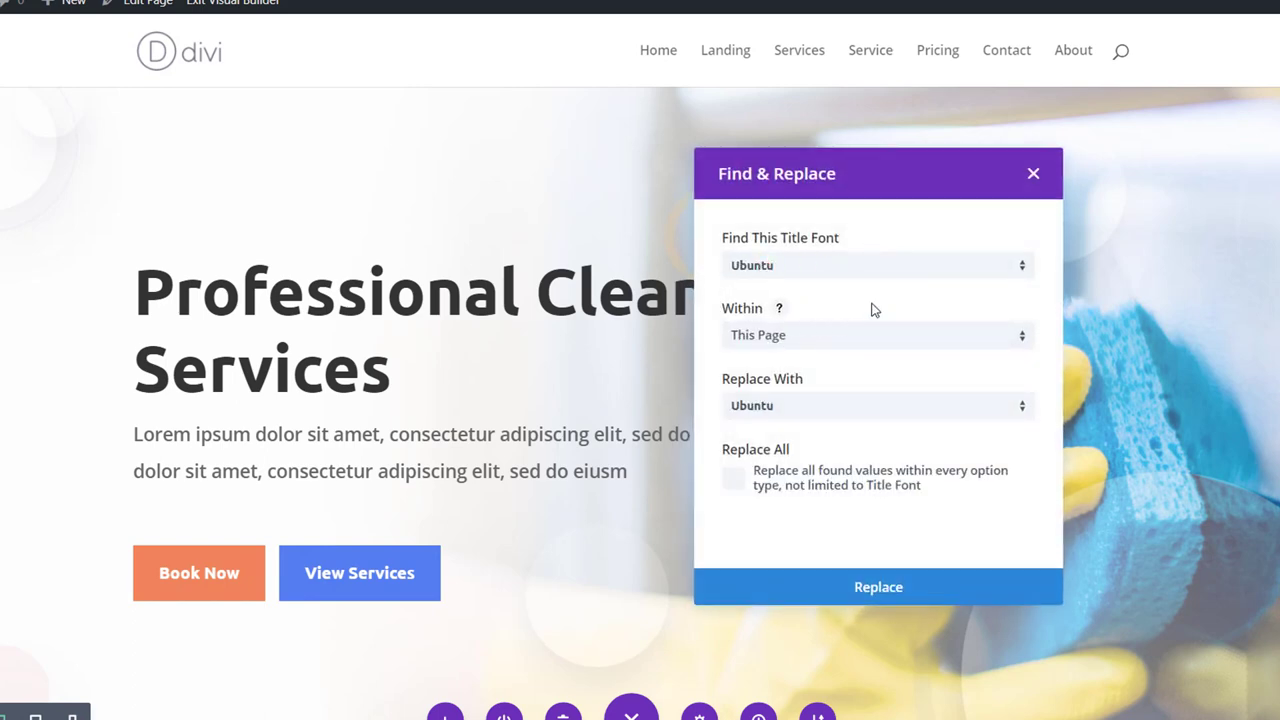
{"action": "left_click", "coordinate": [866, 418]}
{"action": "scroll", "coordinate": [886, 425], "scroll_direction": "down", "scroll_amount": 1}
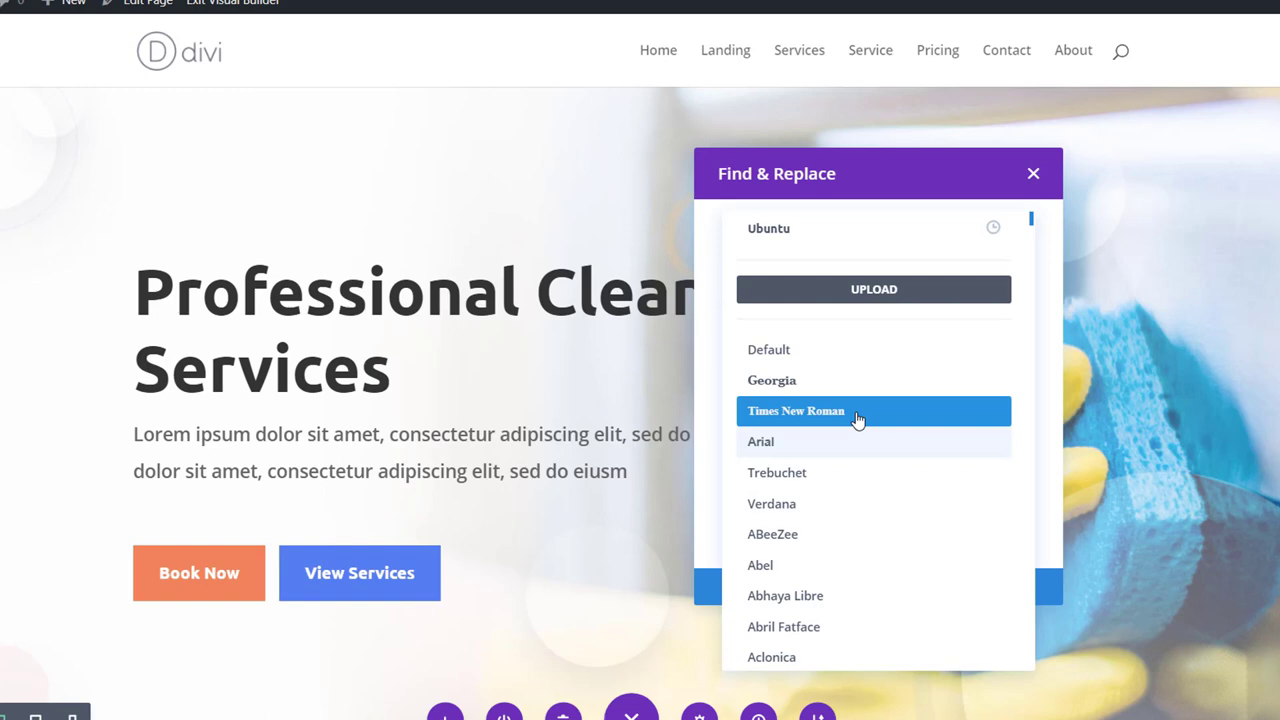
{"action": "left_click", "coordinate": [848, 441]}
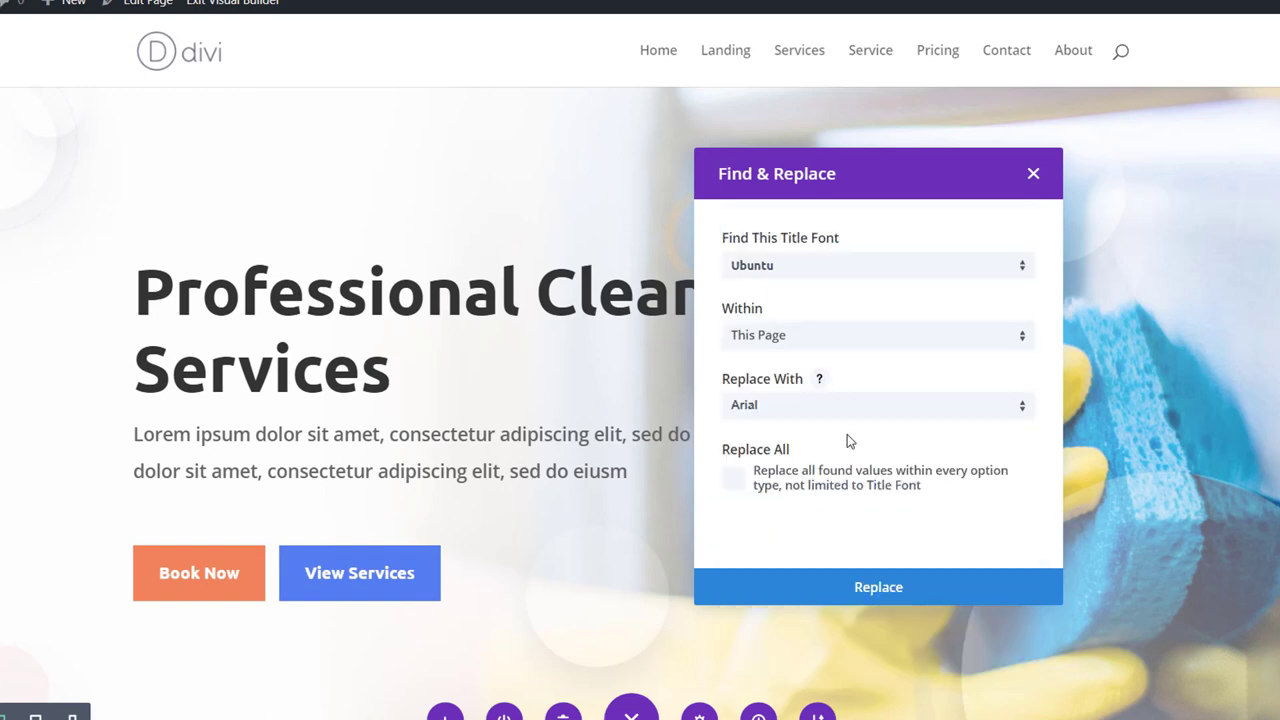
{"action": "left_click", "coordinate": [829, 350]}
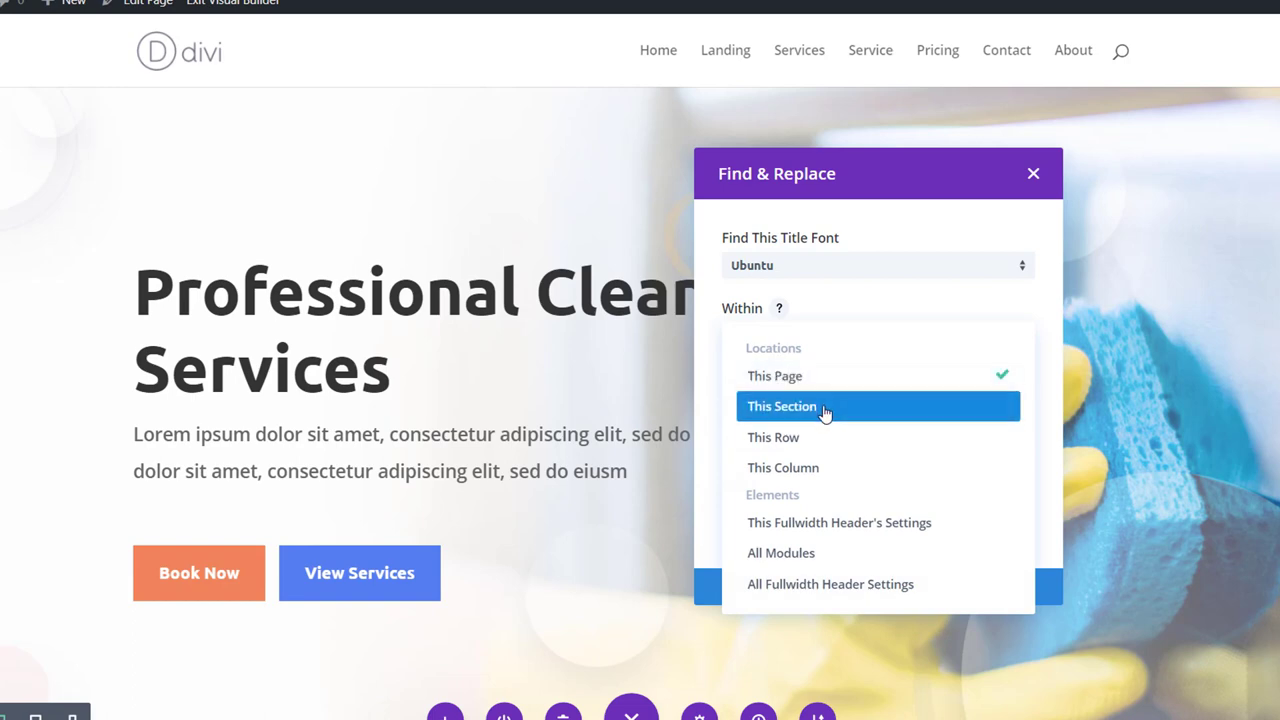
{"action": "left_click", "coordinate": [1034, 318]}
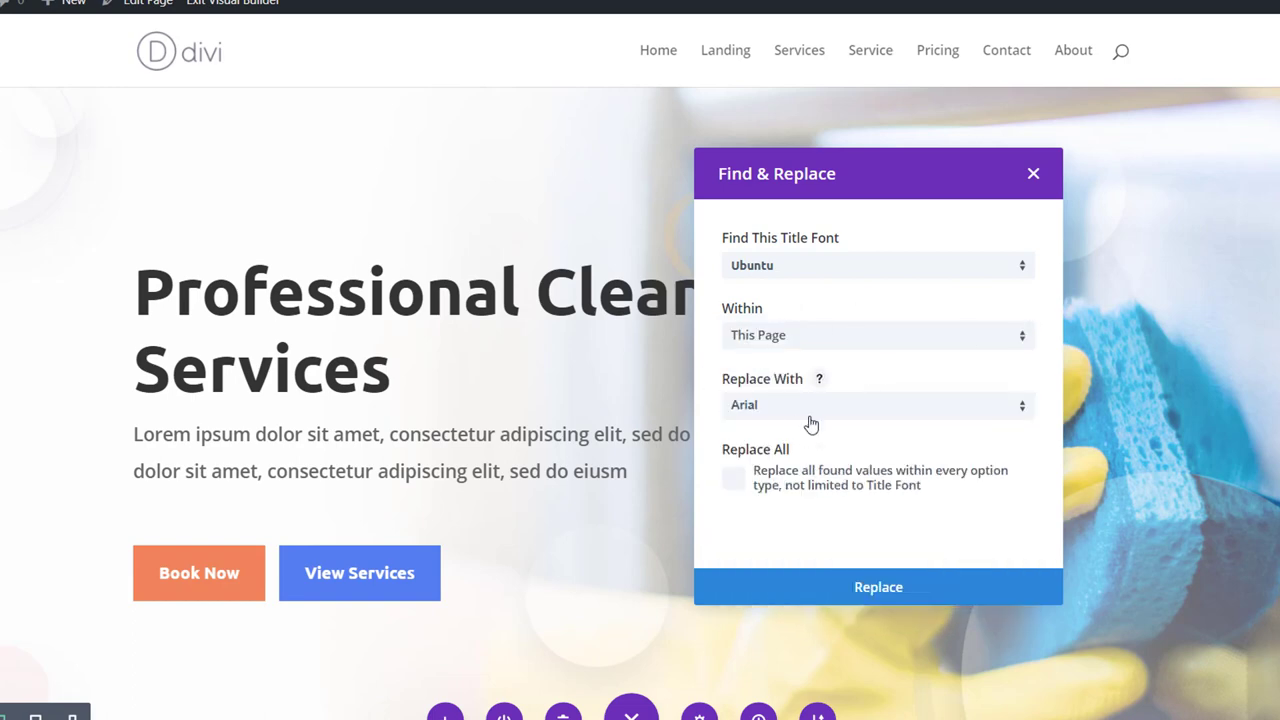
{"action": "left_click", "coordinate": [879, 592]}
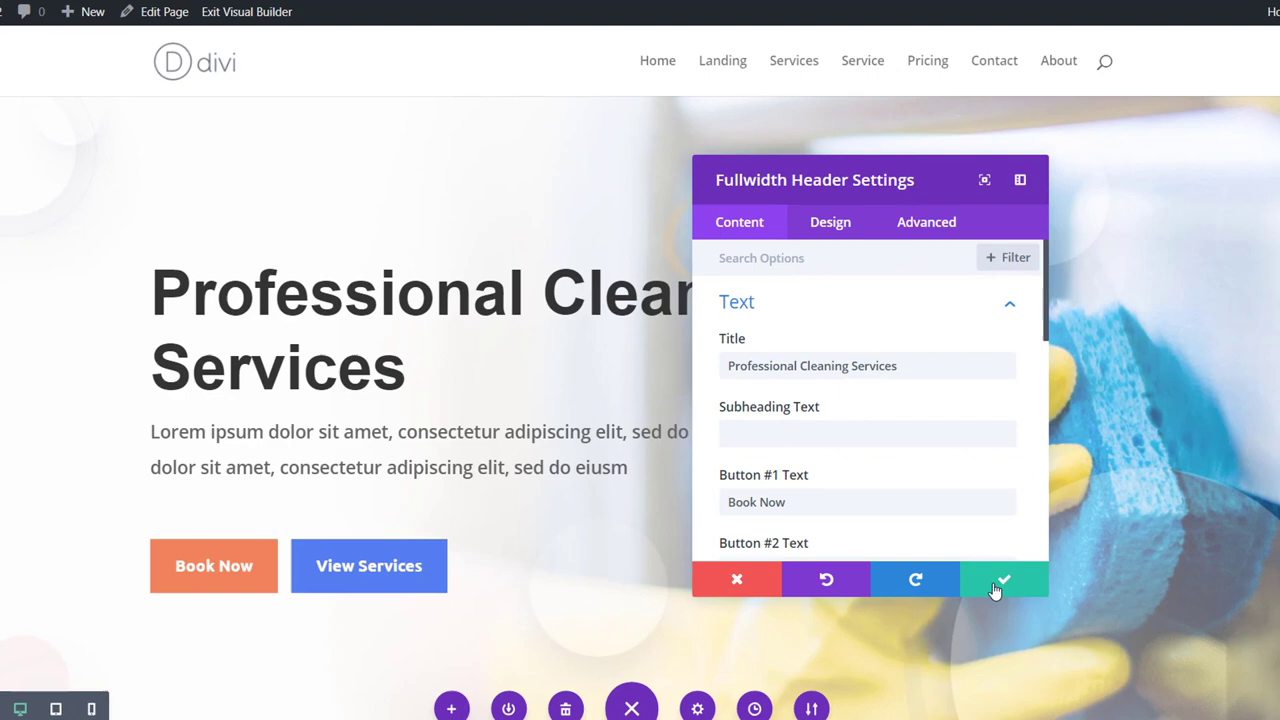
Close the hero header settings and confirm headings like Happy Customers and Other Services now use Arial.
{"action": "left_click", "coordinate": [1003, 580]}
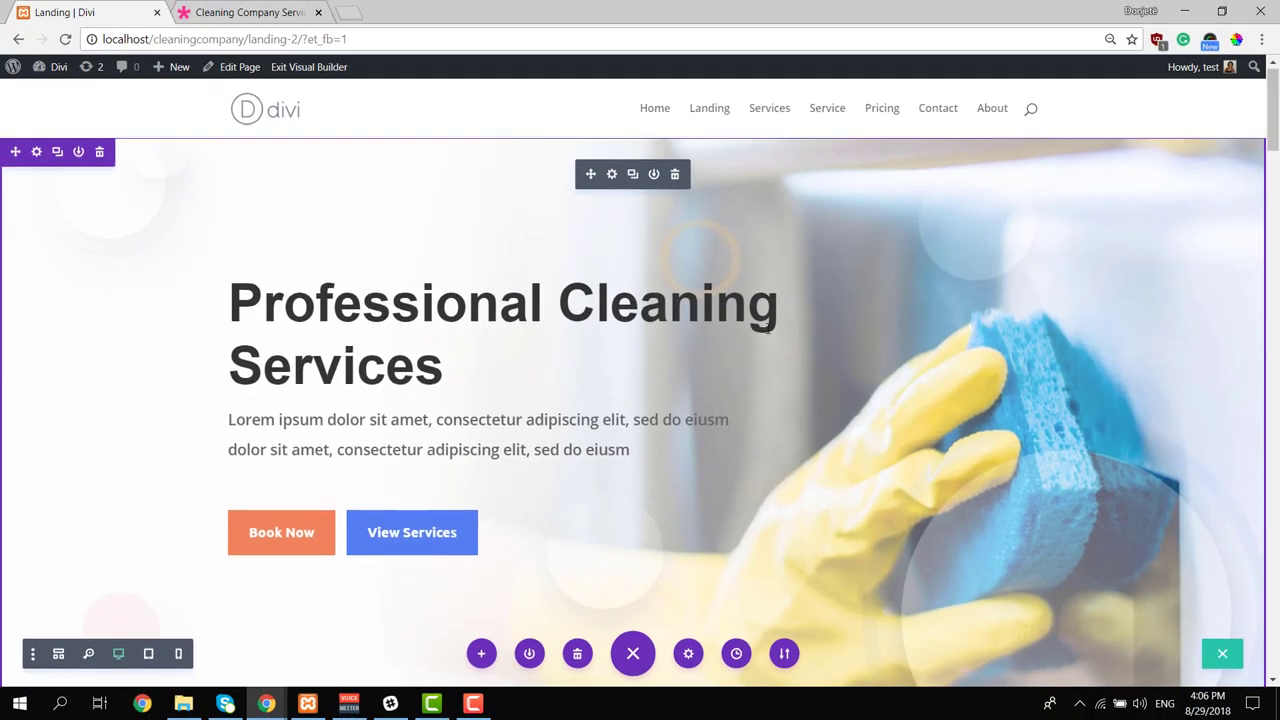
{"action": "scroll", "coordinate": [790, 350], "scroll_direction": "down", "scroll_amount": 5}
{"action": "scroll", "coordinate": [800, 360], "scroll_direction": "down", "scroll_amount": 3}
{"action": "scroll", "coordinate": [684, 383], "scroll_direction": "down", "scroll_amount": 2}
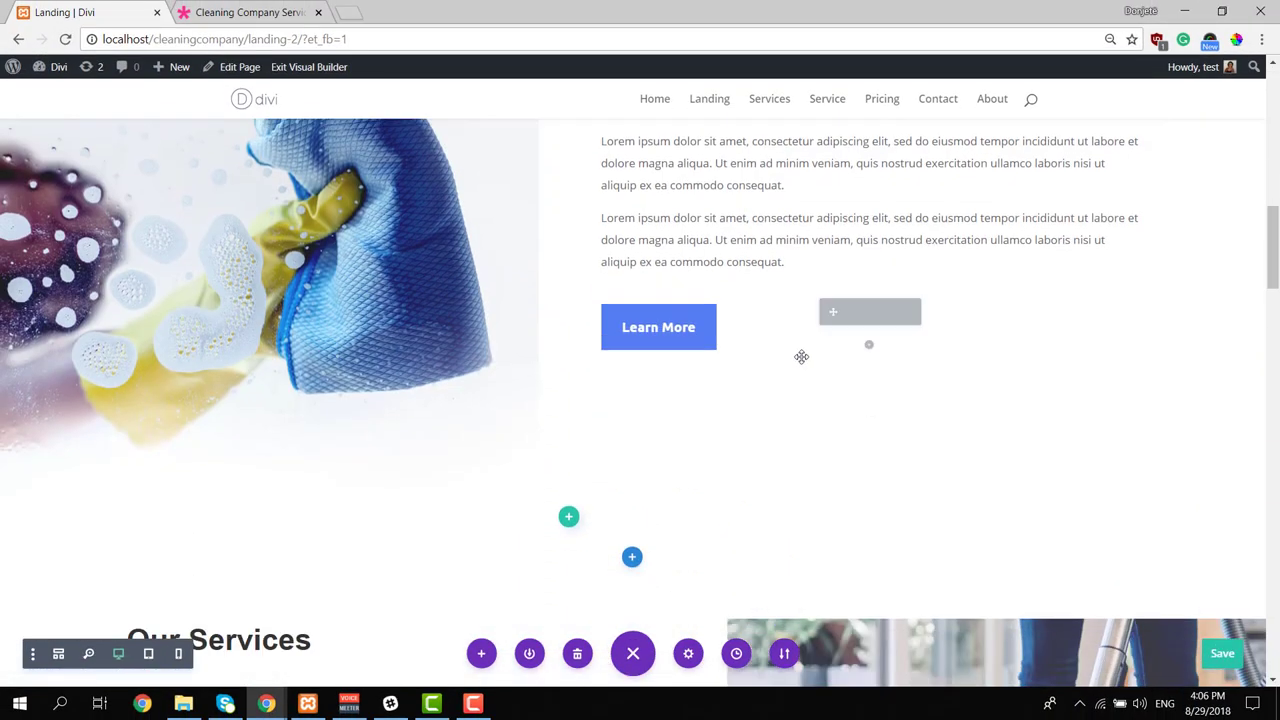
{"action": "scroll", "coordinate": [800, 354], "scroll_direction": "down", "scroll_amount": 3}
{"action": "scroll", "coordinate": [563, 346], "scroll_direction": "down", "scroll_amount": 3}
{"action": "scroll", "coordinate": [562, 346], "scroll_direction": "down", "scroll_amount": 3}
{"action": "scroll", "coordinate": [562, 346], "scroll_direction": "down", "scroll_amount": 4}
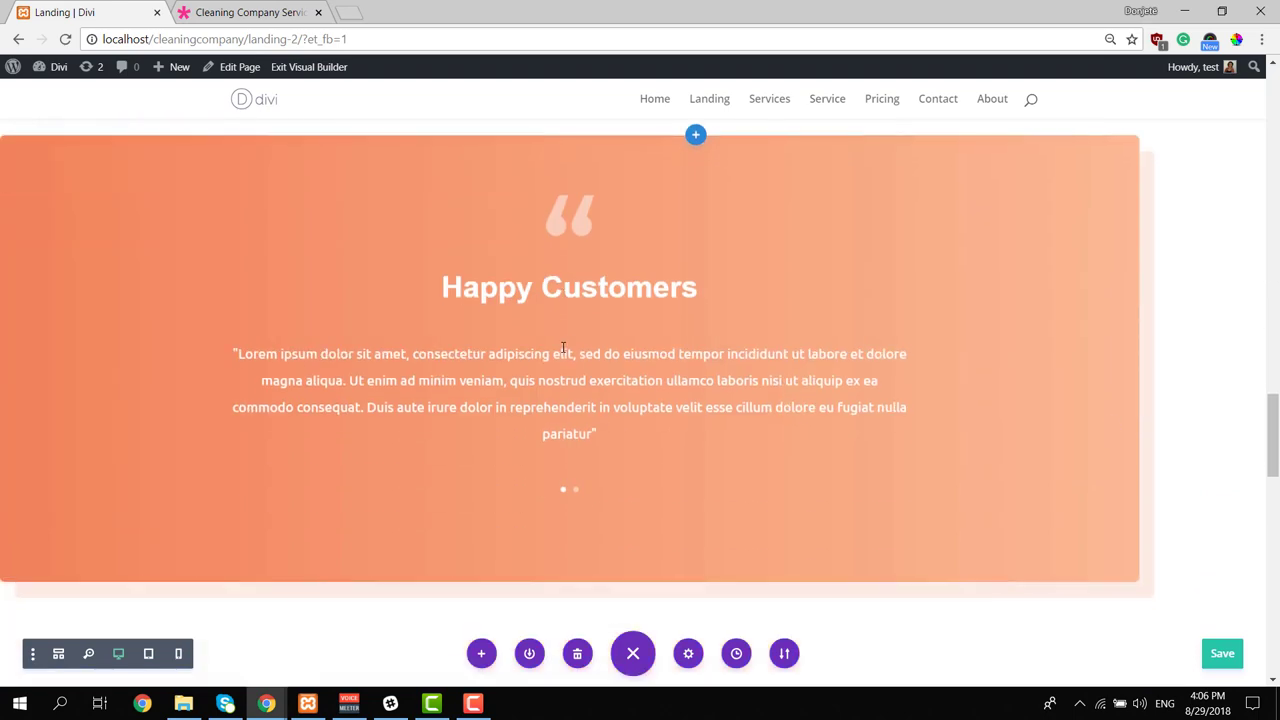
{"action": "scroll", "coordinate": [484, 331], "scroll_direction": "up", "scroll_amount": 8}
{"action": "scroll", "coordinate": [484, 331], "scroll_direction": "down", "scroll_amount": 3}
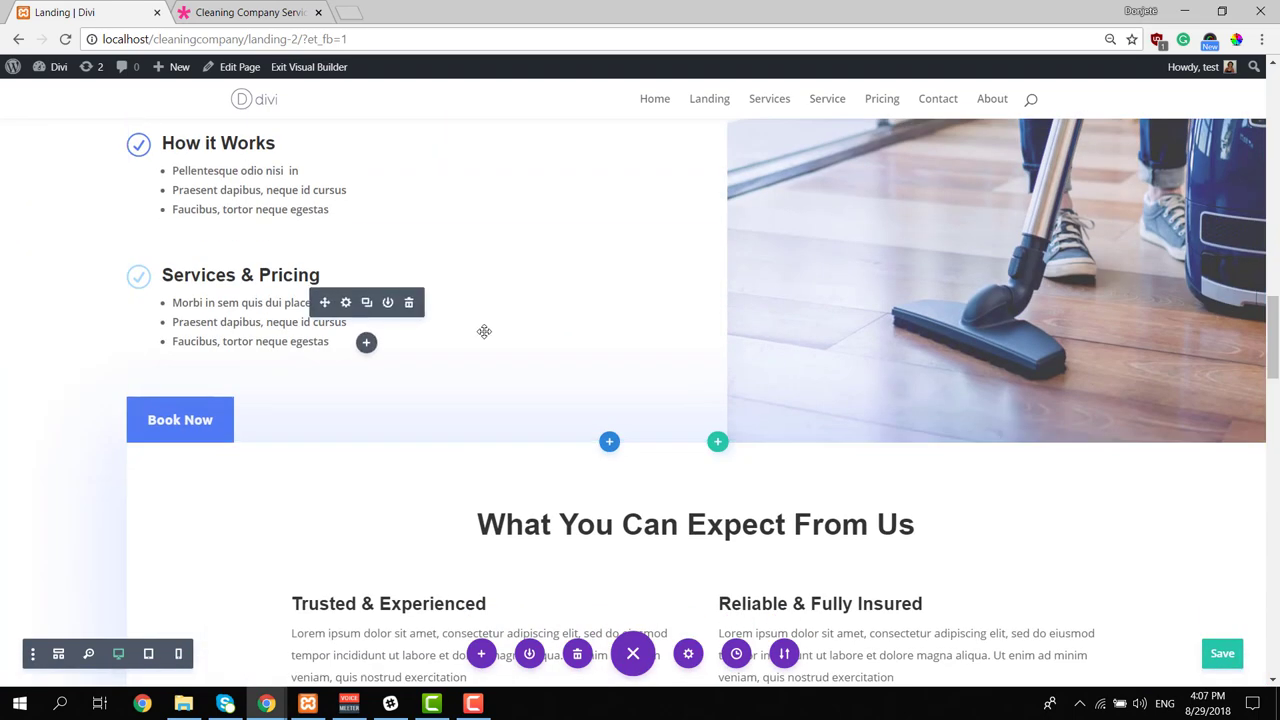
{"action": "scroll", "coordinate": [484, 331], "scroll_direction": "down", "scroll_amount": 3}
{"action": "scroll", "coordinate": [484, 338], "scroll_direction": "down", "scroll_amount": 2}
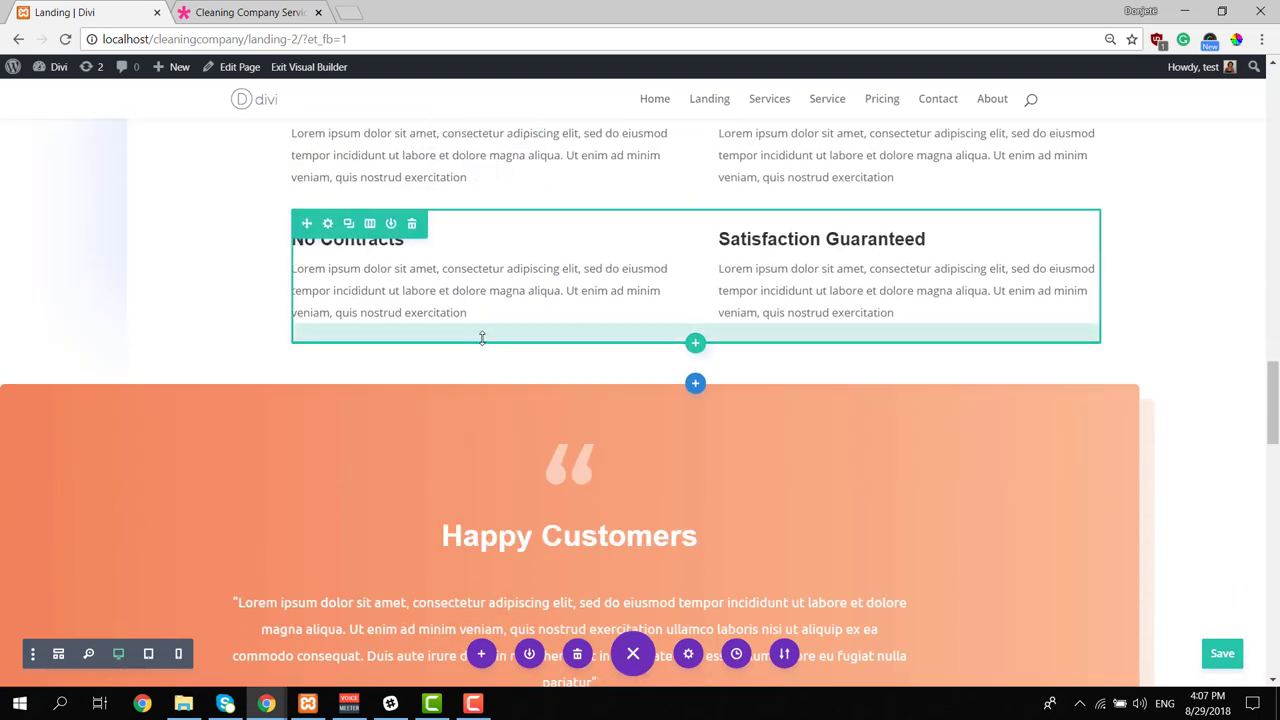
{"action": "scroll", "coordinate": [481, 339], "scroll_direction": "down", "scroll_amount": 2}
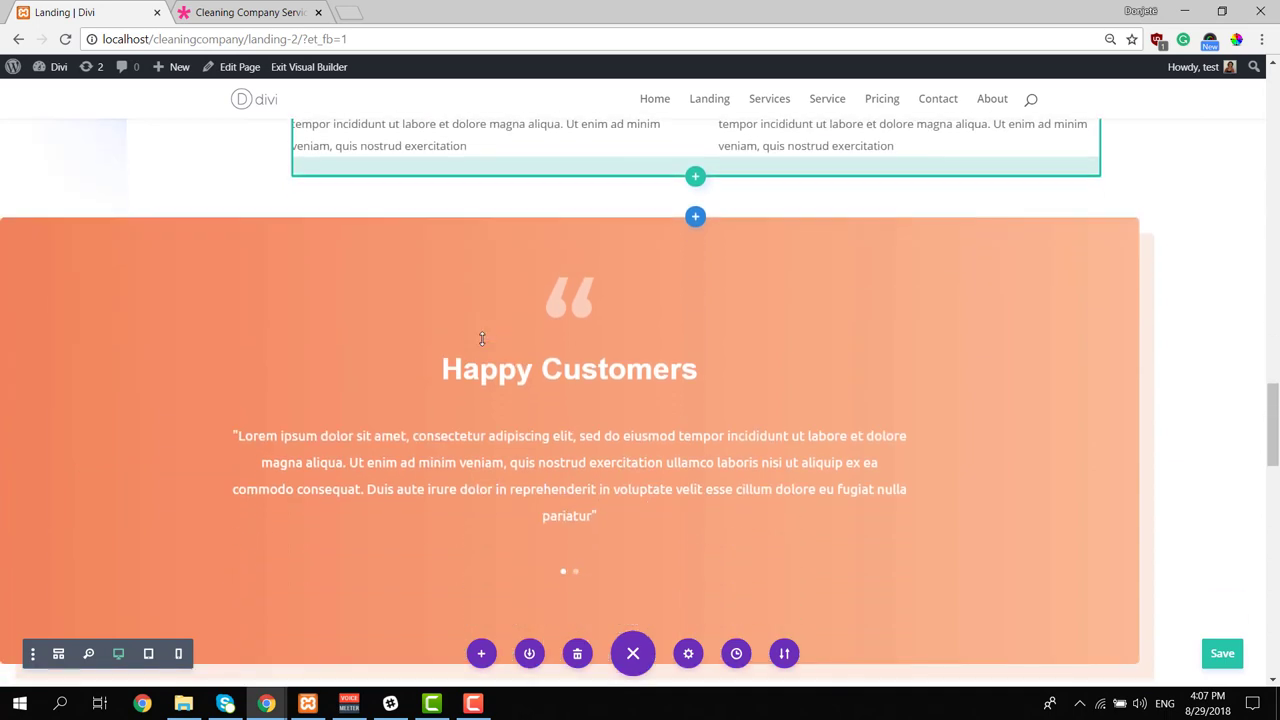
{"action": "scroll", "coordinate": [482, 342], "scroll_direction": "down", "scroll_amount": 5}
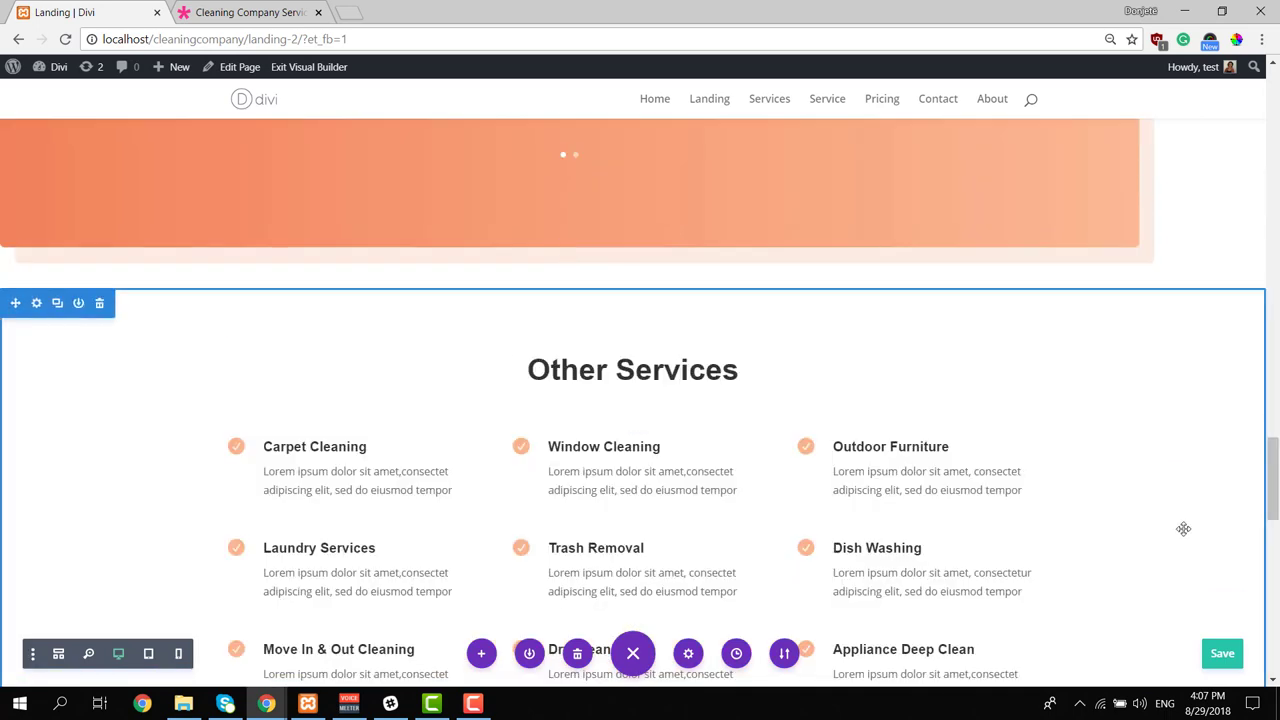